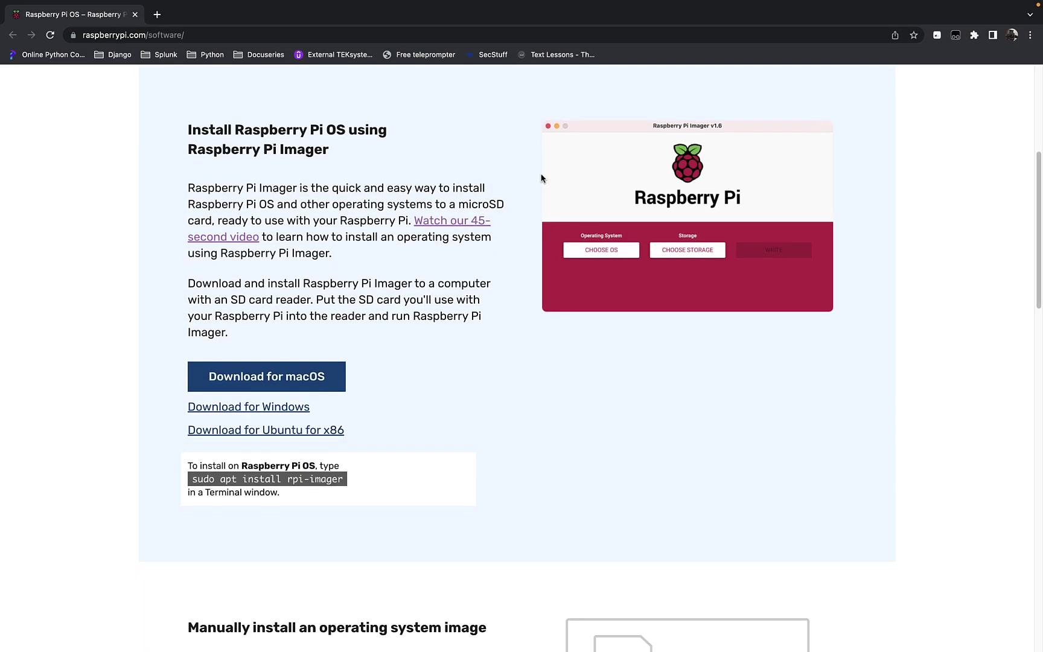
Download the macOS installer imager_1.7.4.dmg and bring up its downloaded-file options
left_click(306, 384)
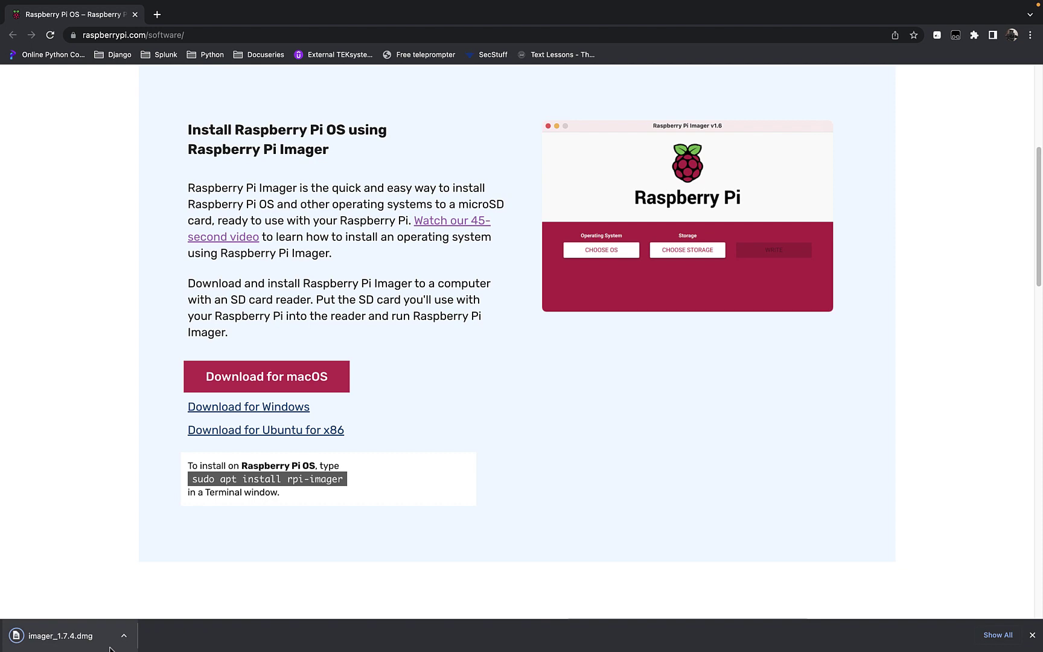
left_click(125, 638)
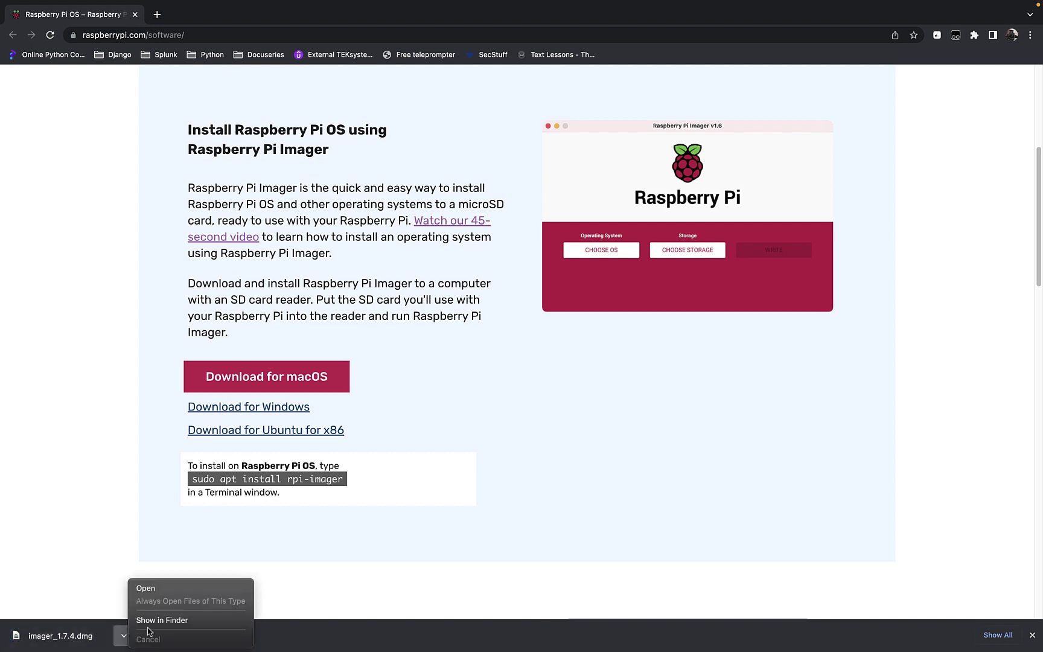
Install Raspberry Pi Imager from imager_1.7.4.dmg into Applications and launch it through Spotlight
left_click(155, 589)
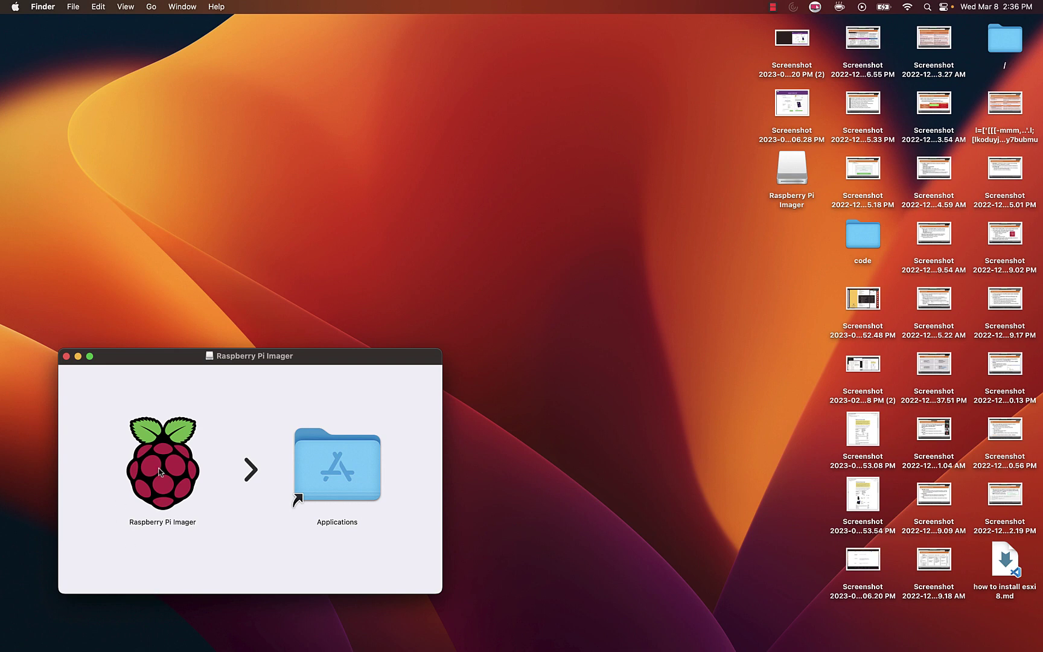
left_click_drag(159, 472, 330, 479)
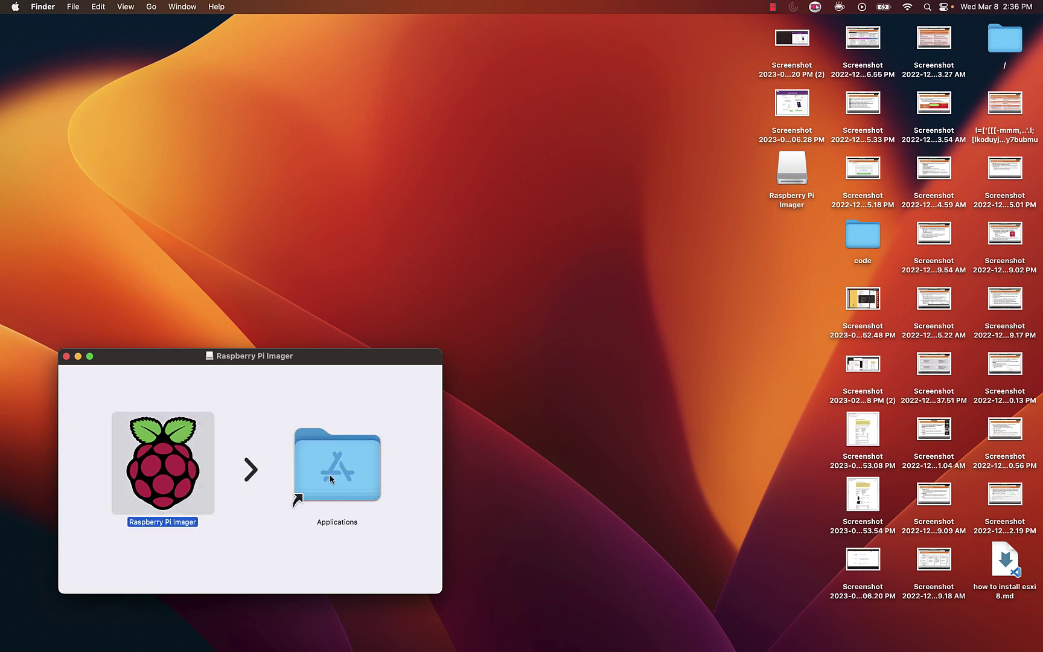
key("super+space")
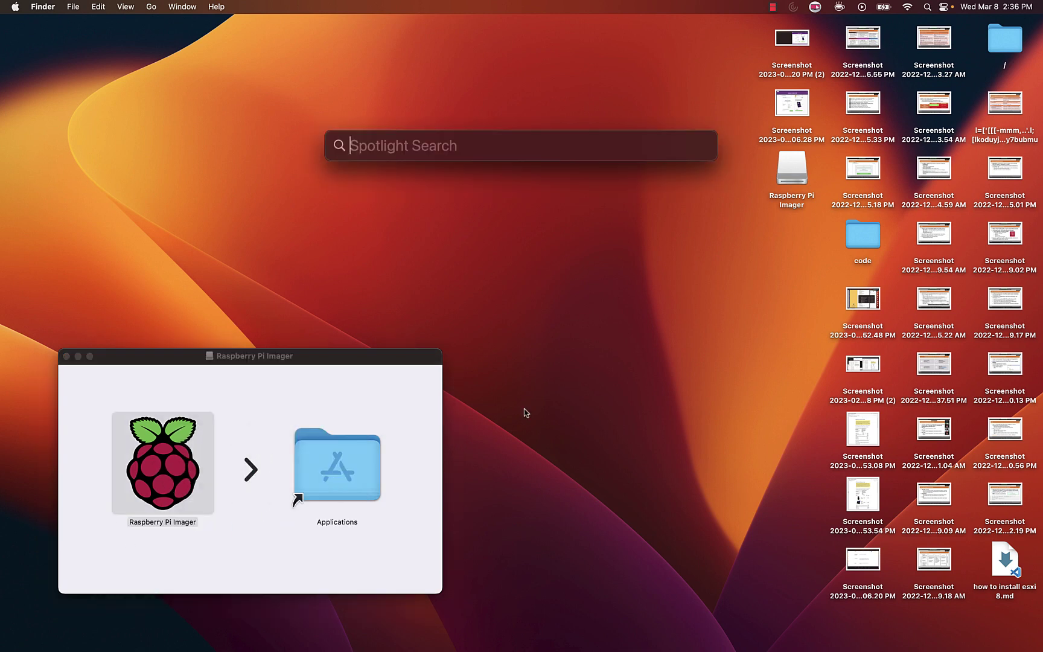
type("rai")
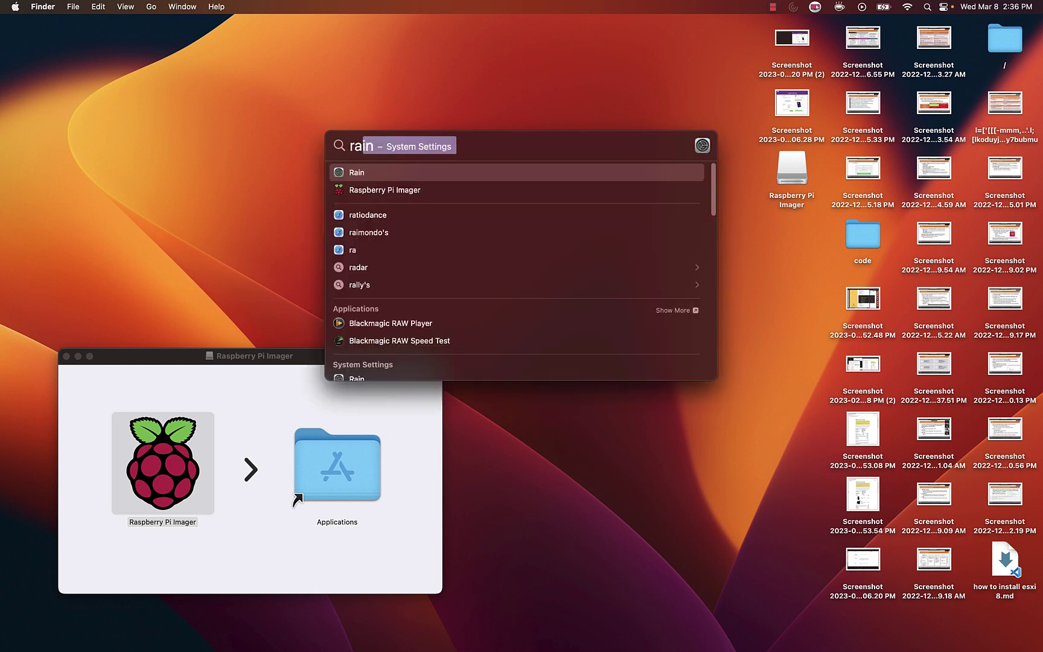
key("BackSpace")
type("sp")
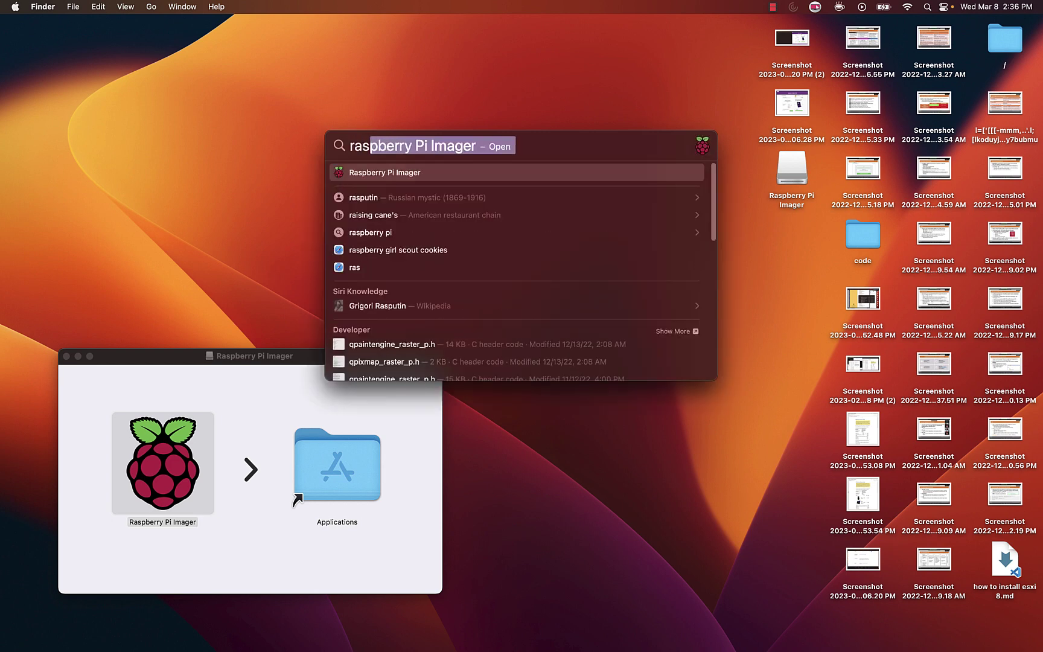
key("Return")
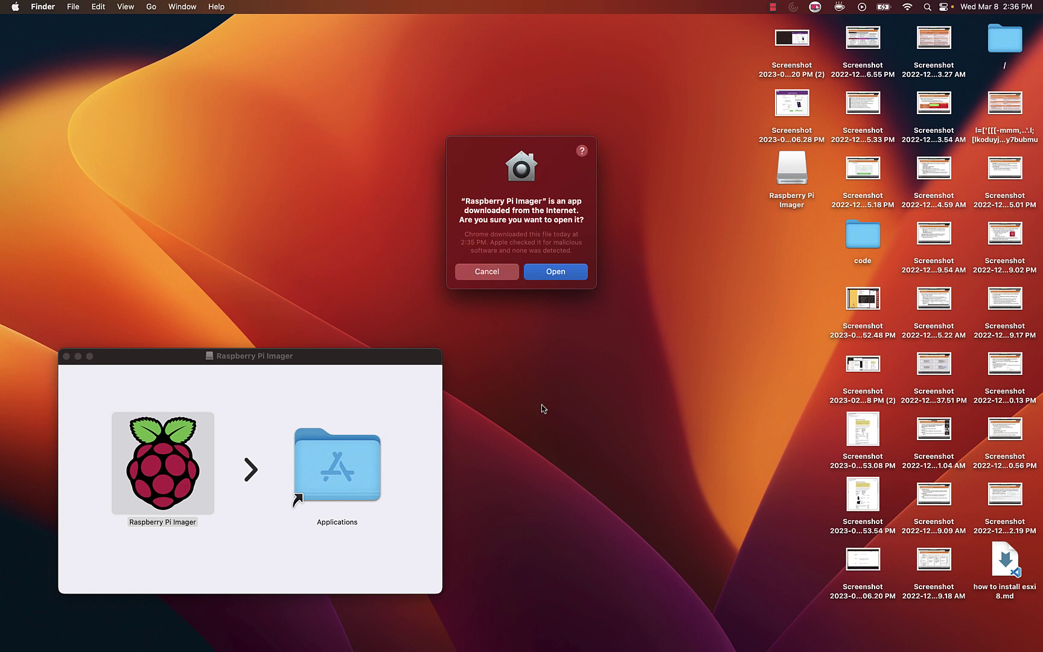
left_click(549, 273)
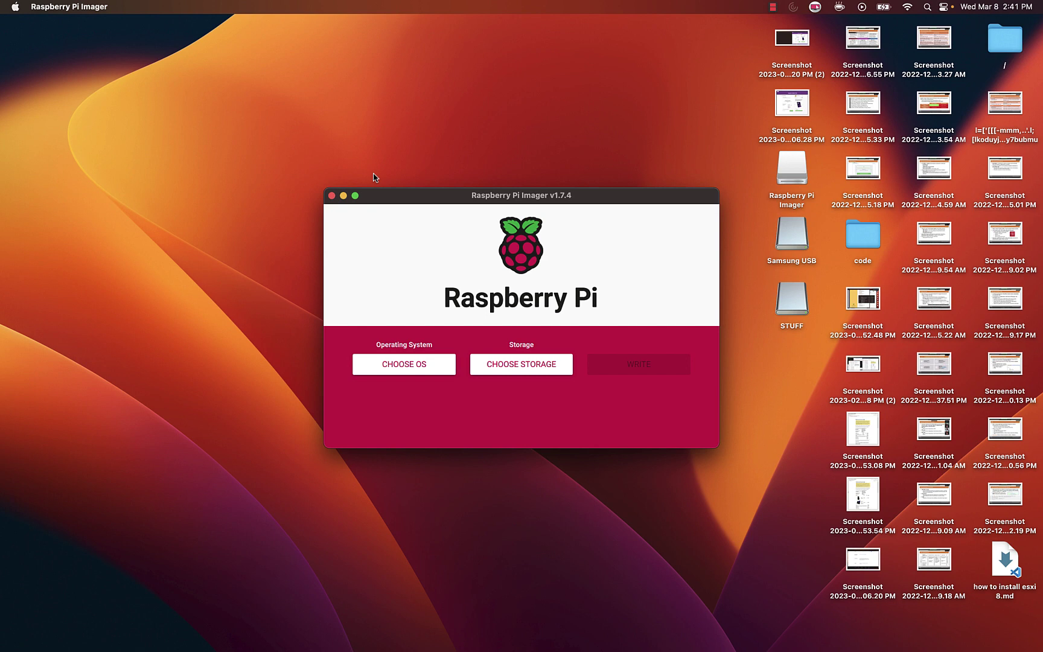
Browse the general-purpose, other Raspberry Pi OS and media player OS categories
left_click(411, 371)
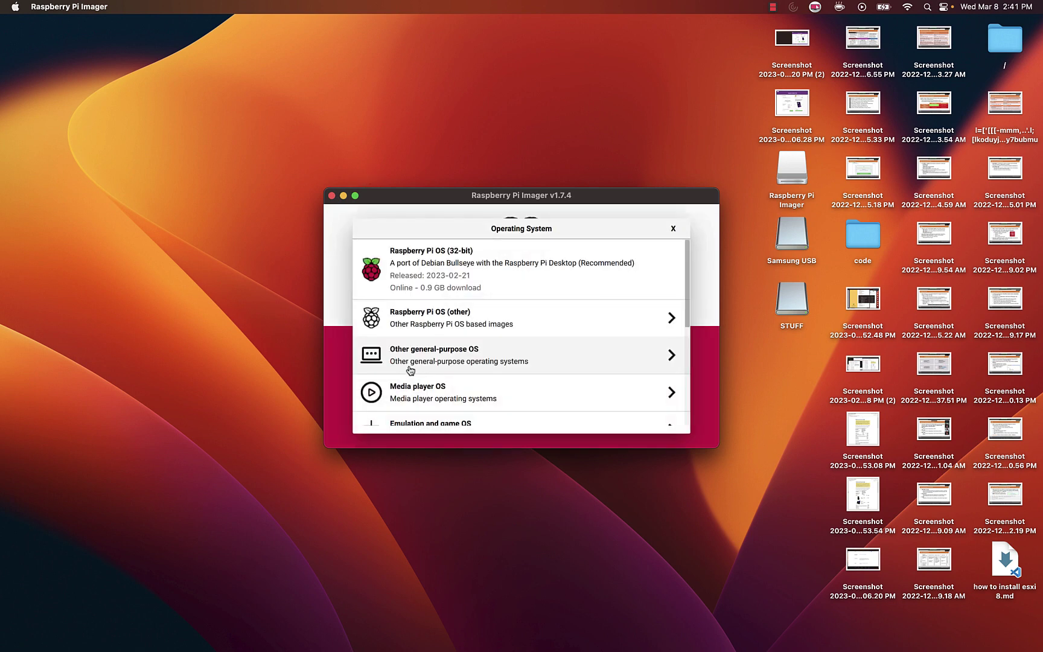
left_click(513, 365)
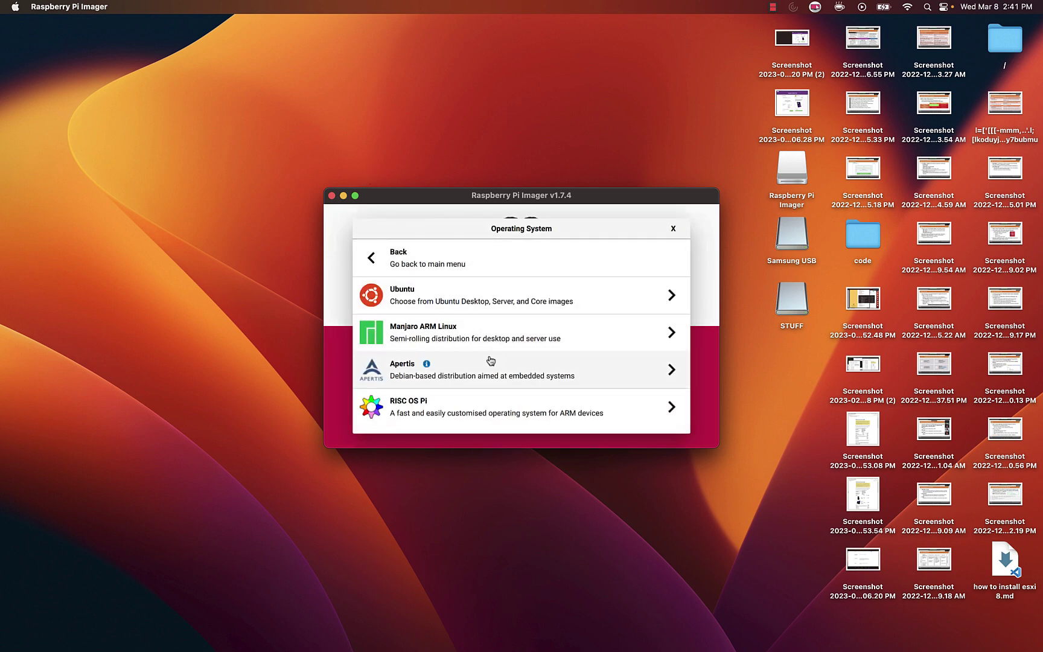
left_click(384, 266)
left_click(536, 319)
scroll(454, 333, "down", 3)
scroll(380, 329, "up", 3)
left_click(384, 260)
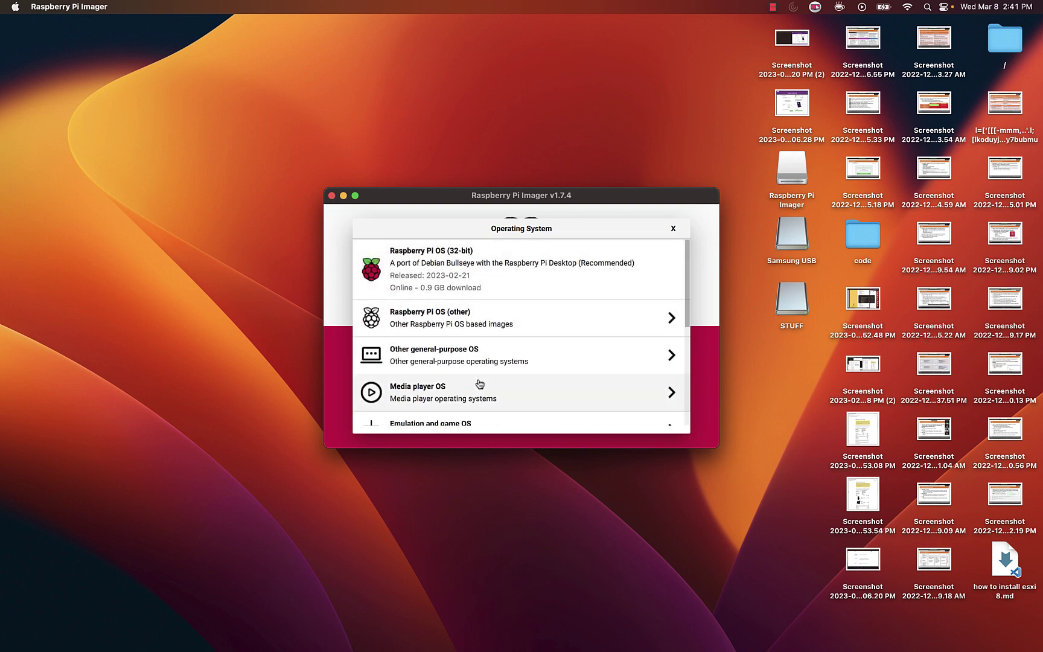
left_click(480, 384)
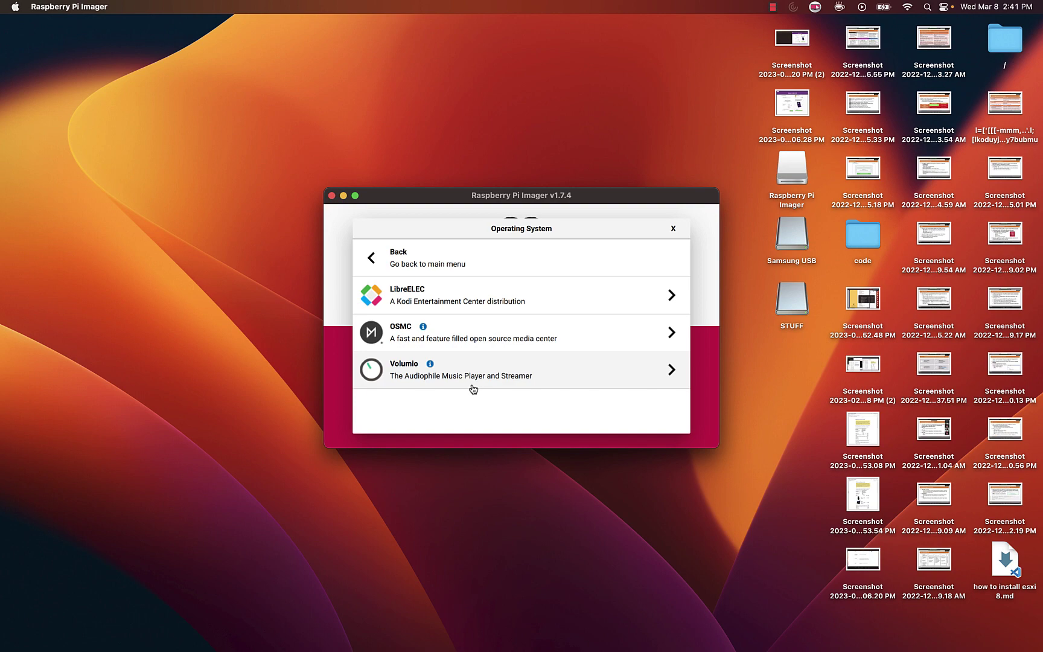
left_click(411, 258)
Look through the emulation, custom image and freemium OS options, dismissing the file picker
scroll(461, 342, "down", 3)
left_click(460, 347)
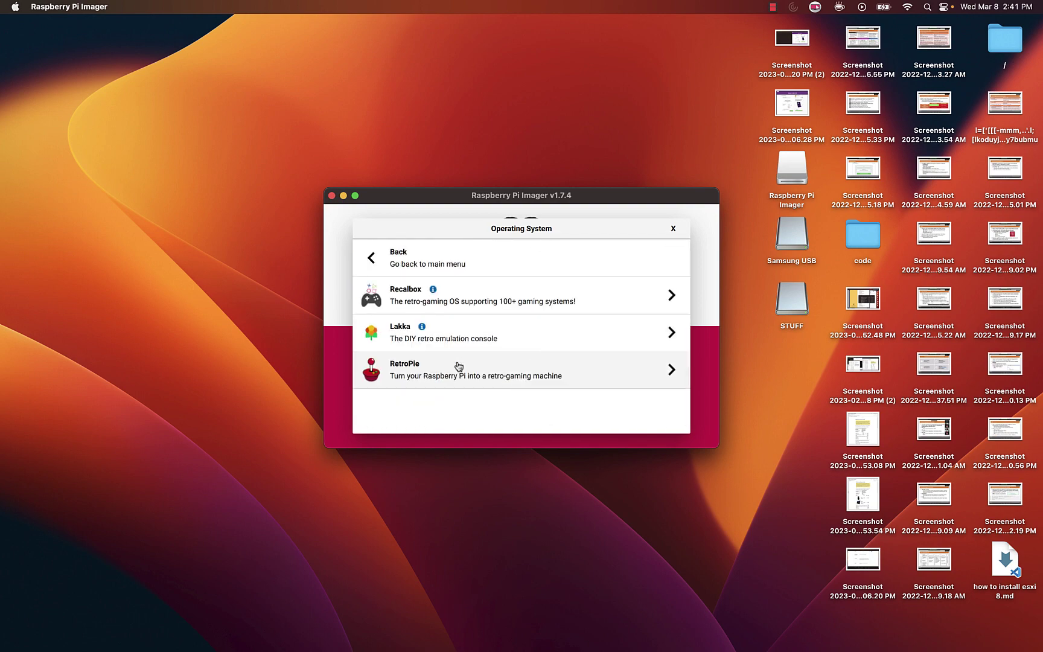
left_click(434, 259)
scroll(454, 356, "down", 6)
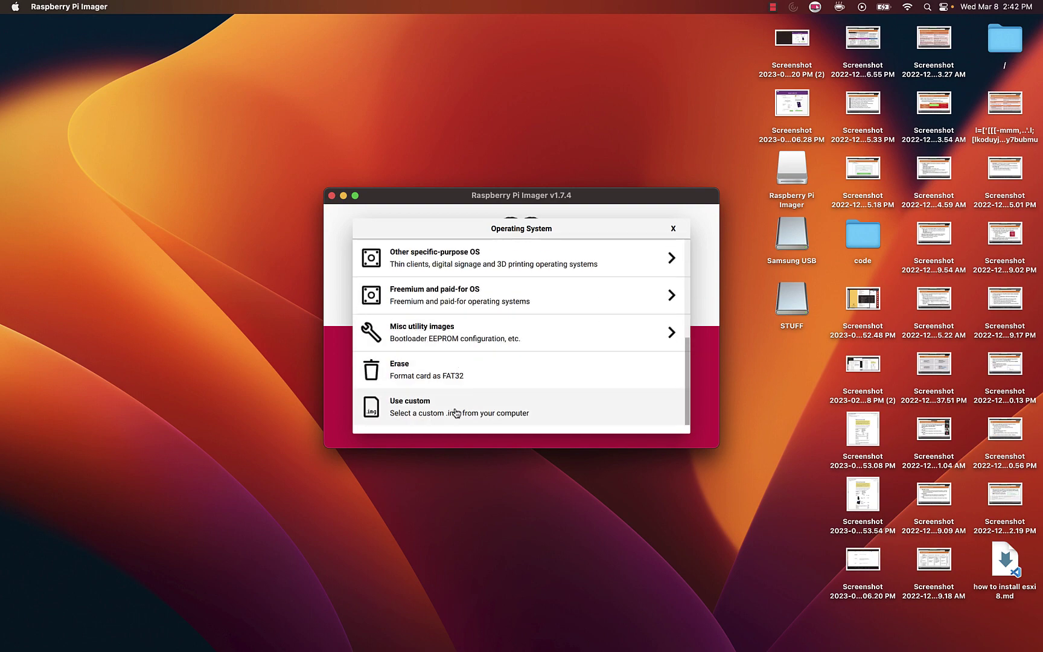
left_click(454, 413)
left_click(543, 235)
scroll(435, 368, "up", 3)
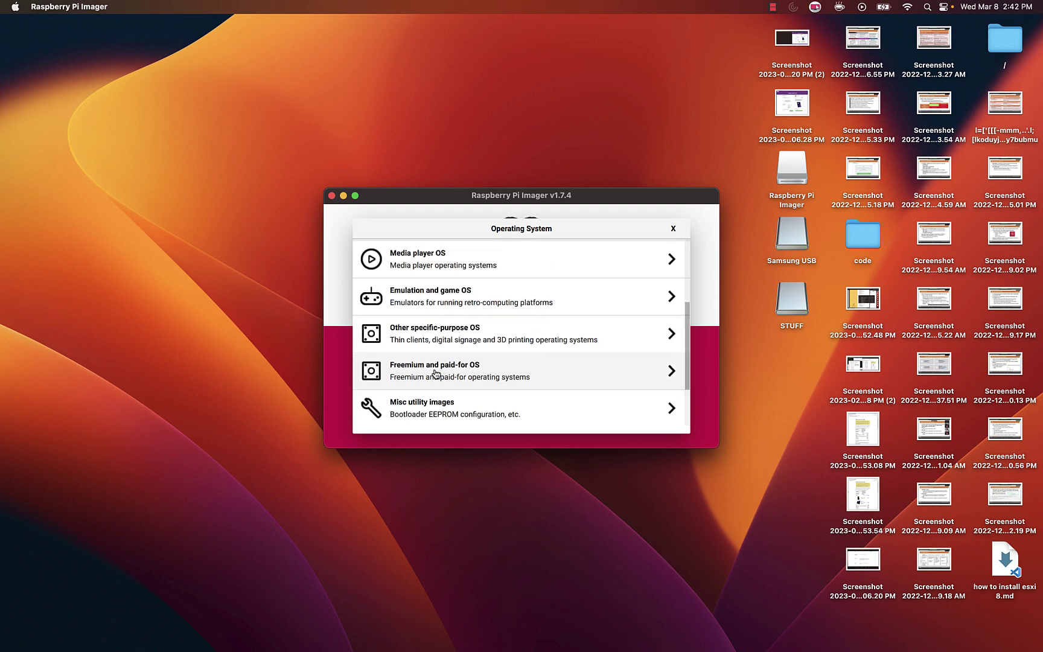
left_click(435, 371)
left_click(433, 262)
Open Other specific-purpose OS > Home assistants to list the Gladys Assistant versions
left_click(429, 335)
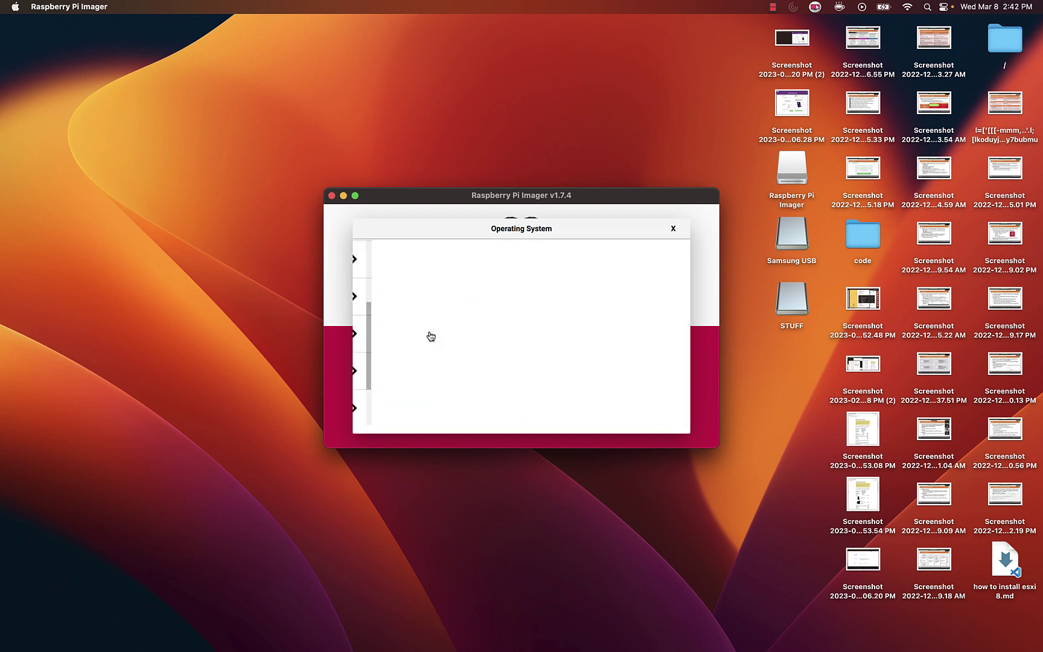
left_click(428, 334)
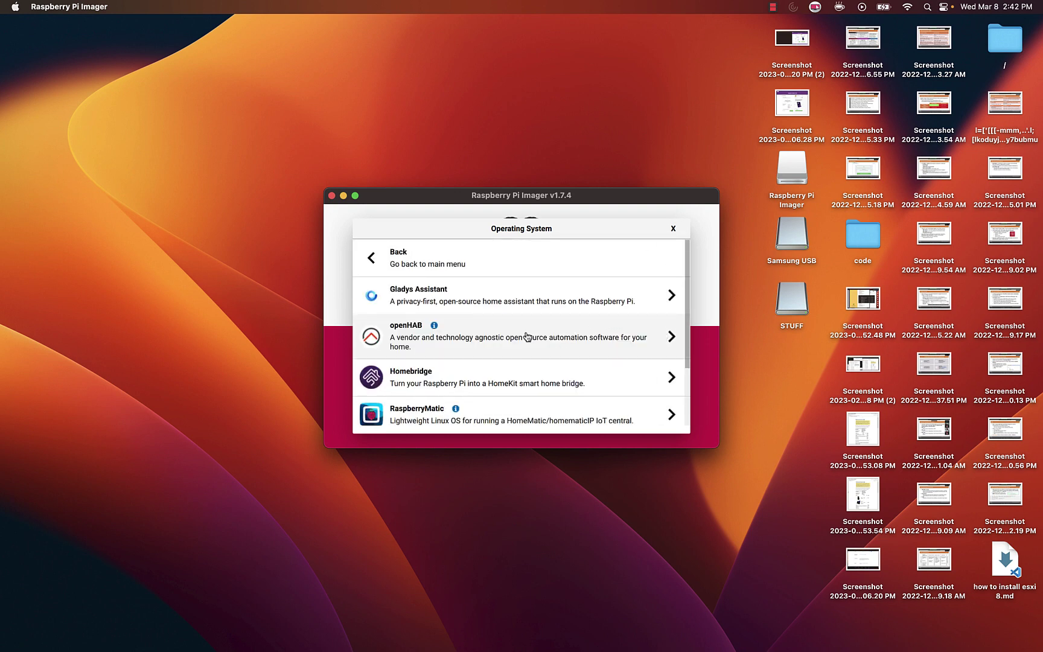
scroll(511, 306, "down", 3)
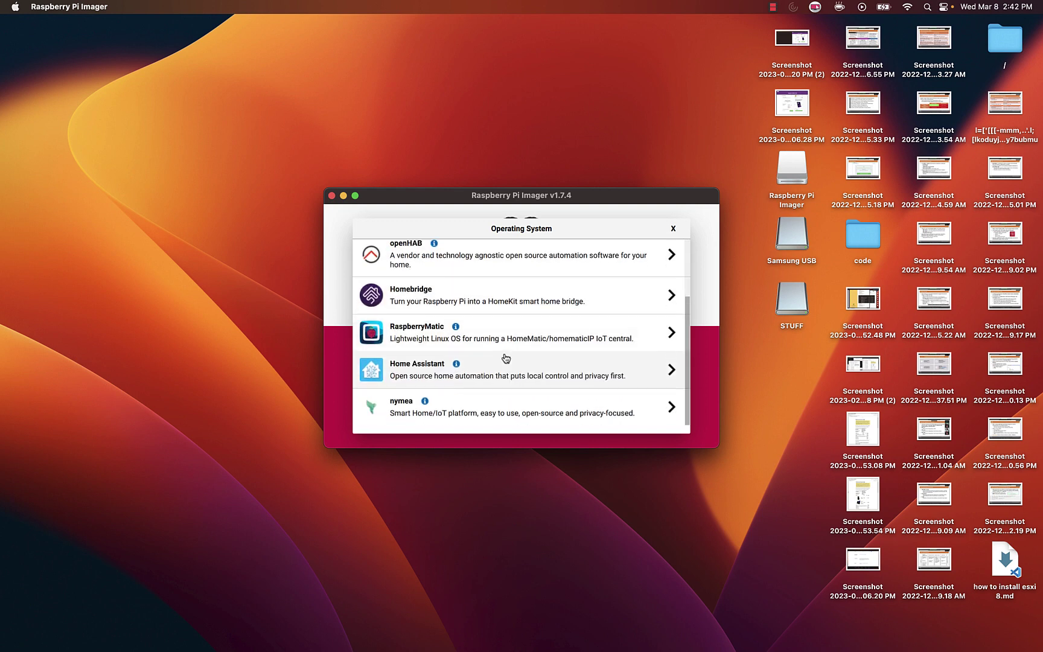
scroll(512, 362, "up", 3)
left_click(523, 303)
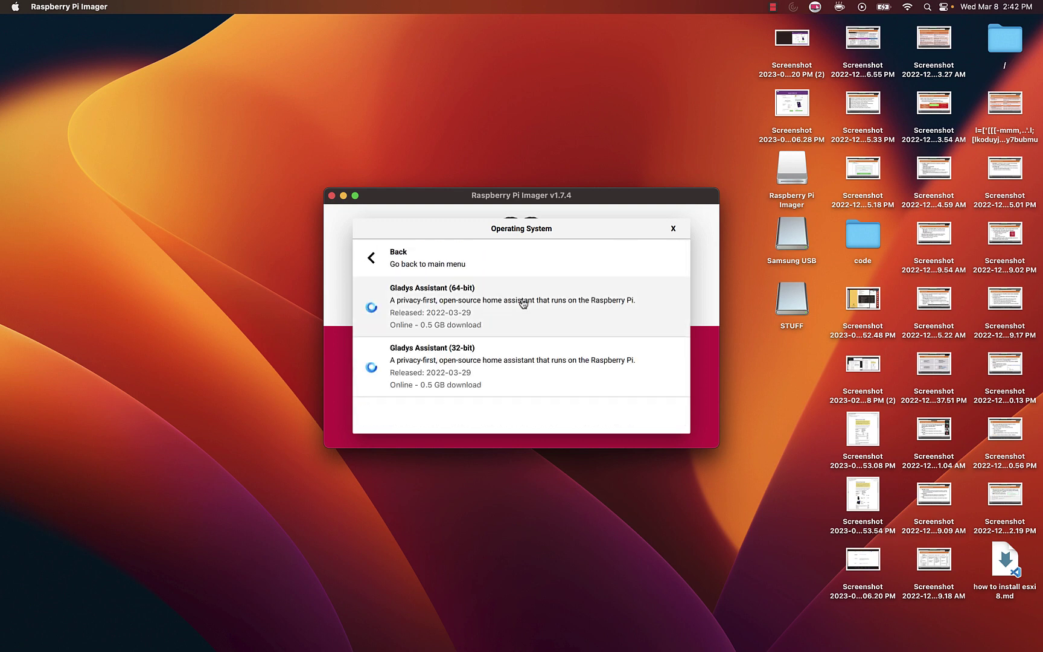
Select Gladys Assistant (64-bit), then reopen the chooser and back out to the main list
left_click(511, 318)
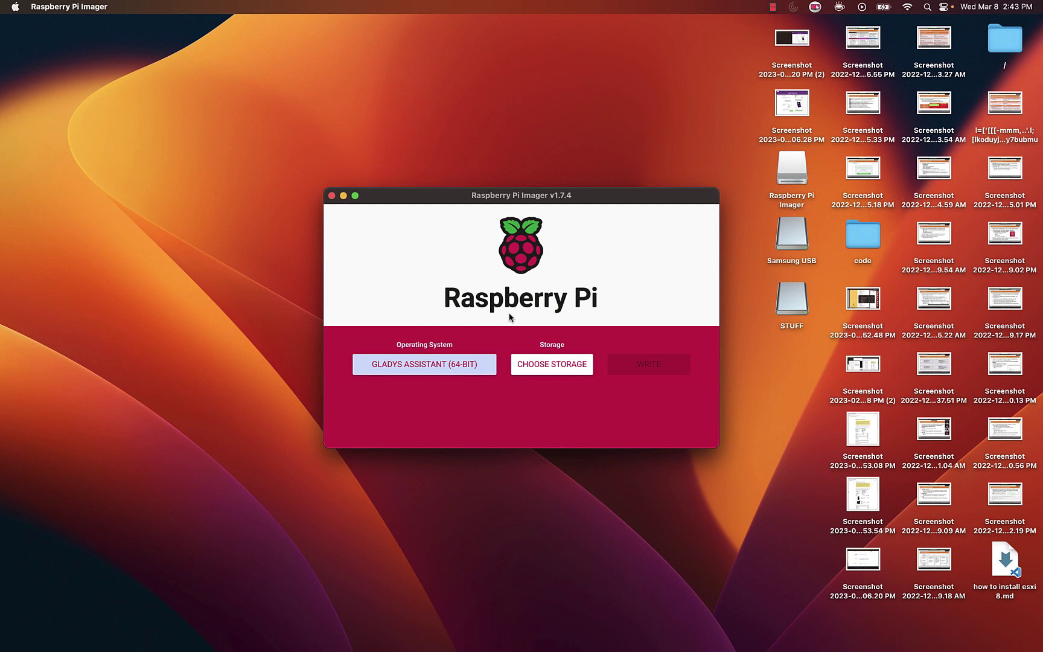
left_click(423, 365)
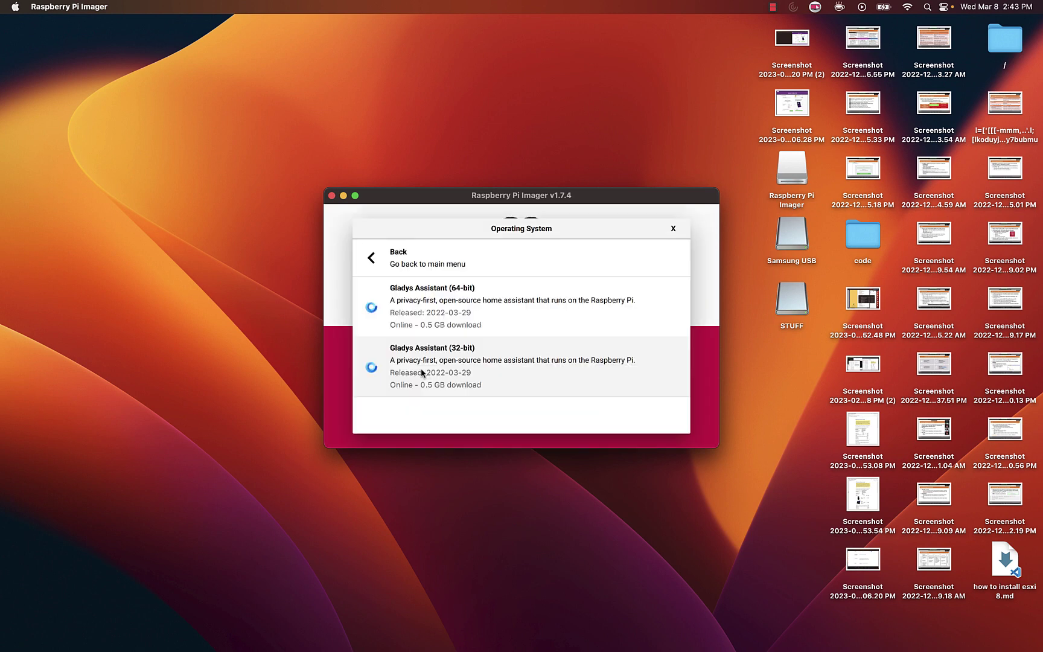
left_click(383, 257)
left_click(384, 257)
scroll(483, 329, "down", 3)
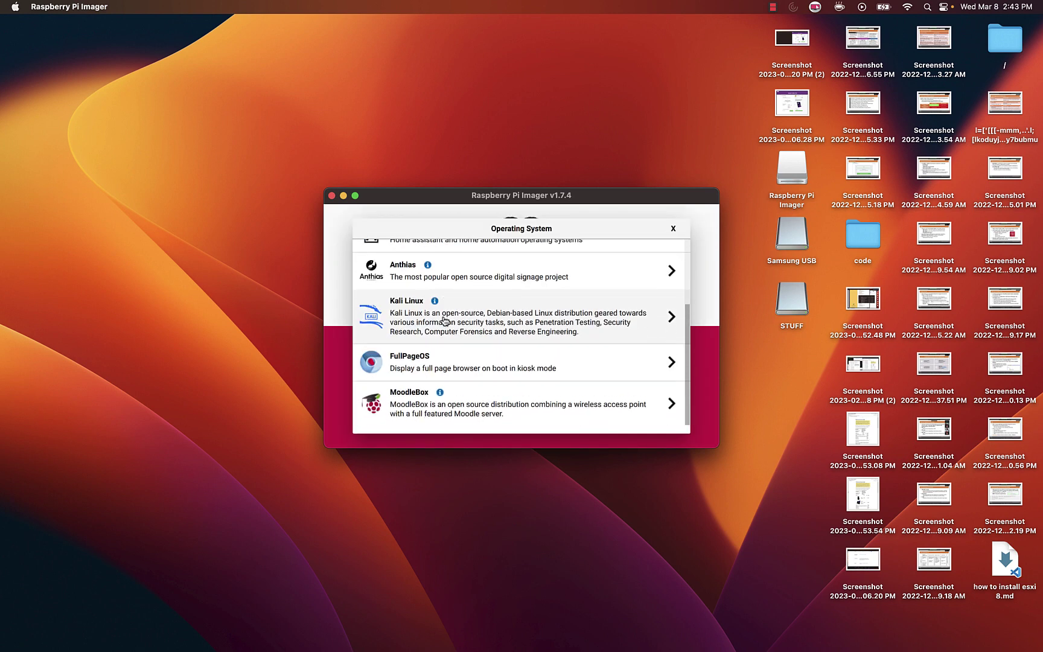
scroll(531, 356, "up", 3)
left_click(483, 256)
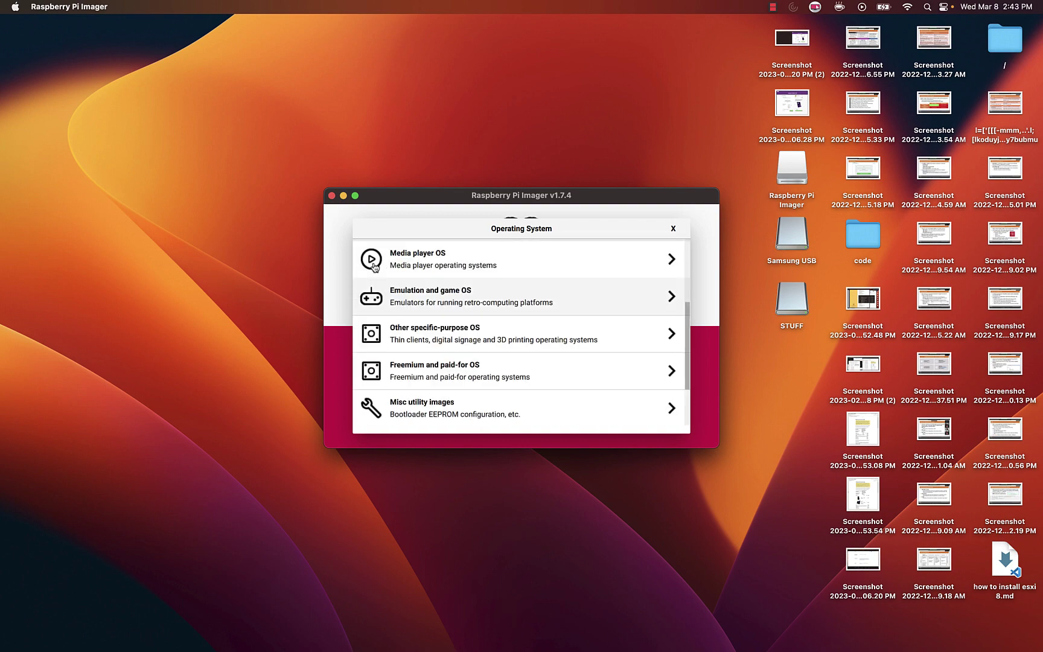
scroll(489, 301, "up", 5)
Review the other Raspberry Pi OS images and return to the main list
left_click(510, 317)
scroll(510, 315, "down", 3)
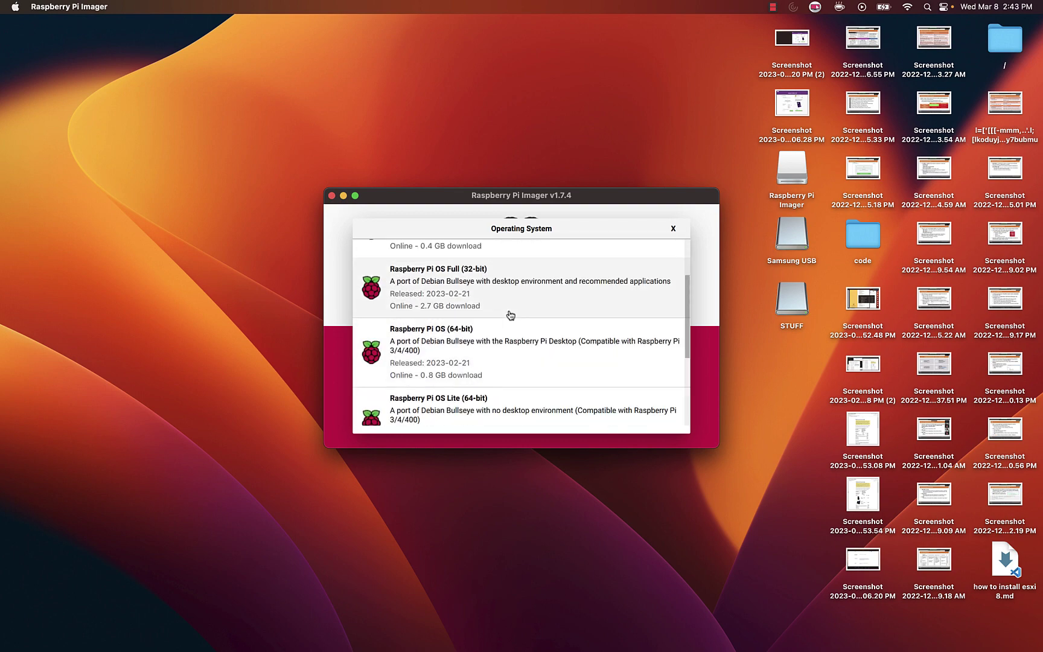
scroll(510, 315, "up", 3)
left_click(384, 257)
Under Other general-purpose OS, peek at Apertis, then scroll through the Ubuntu images
left_click(554, 350)
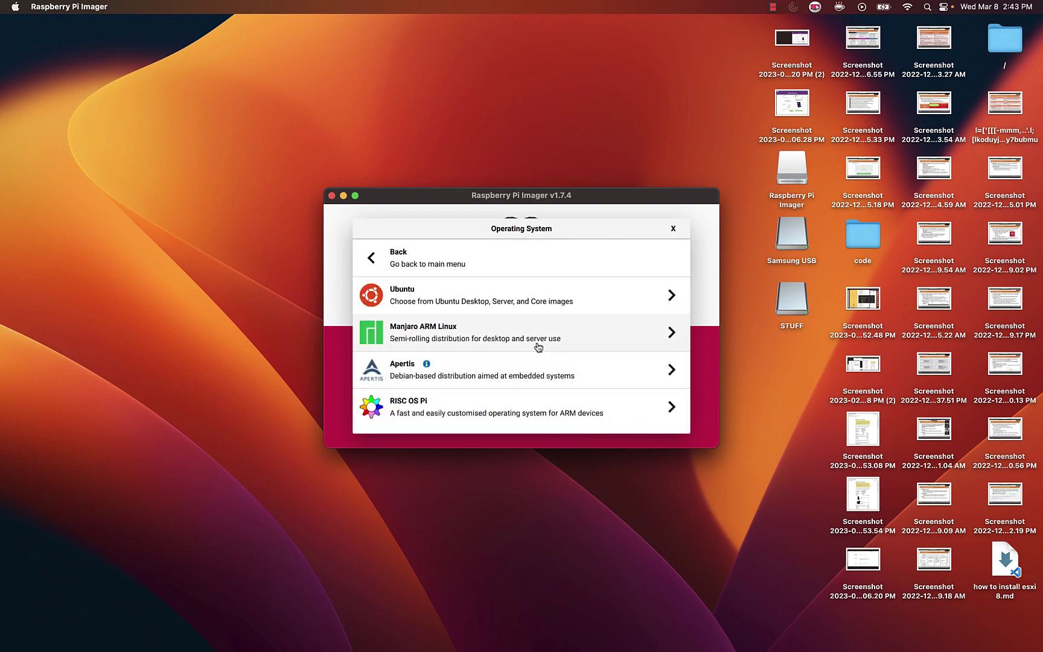
left_click(578, 364)
left_click(483, 260)
left_click(465, 298)
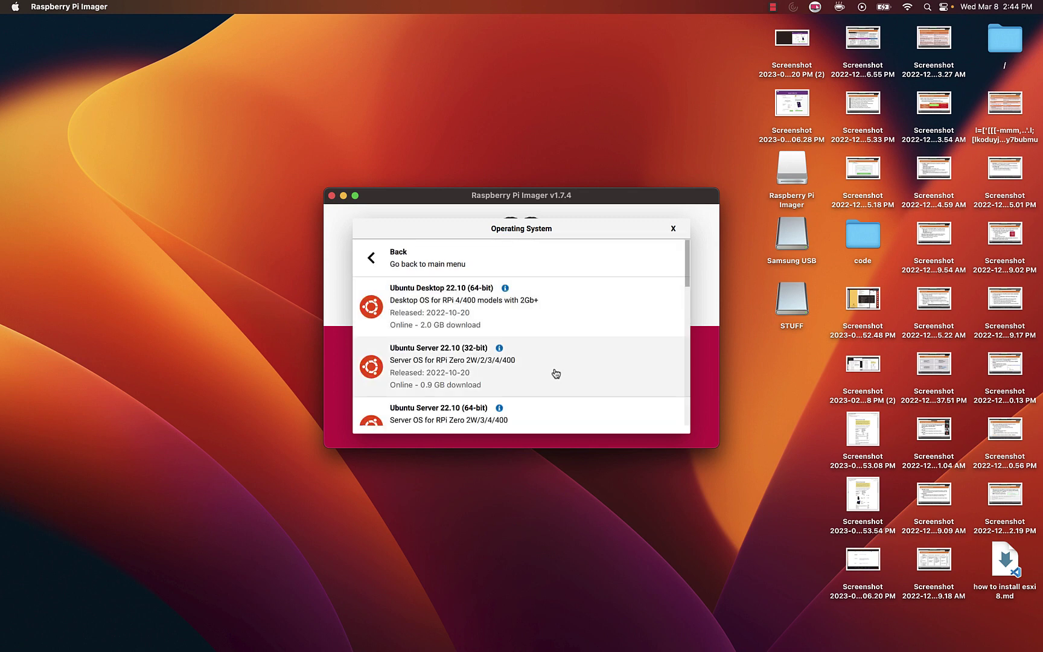
scroll(556, 373, "down", 5)
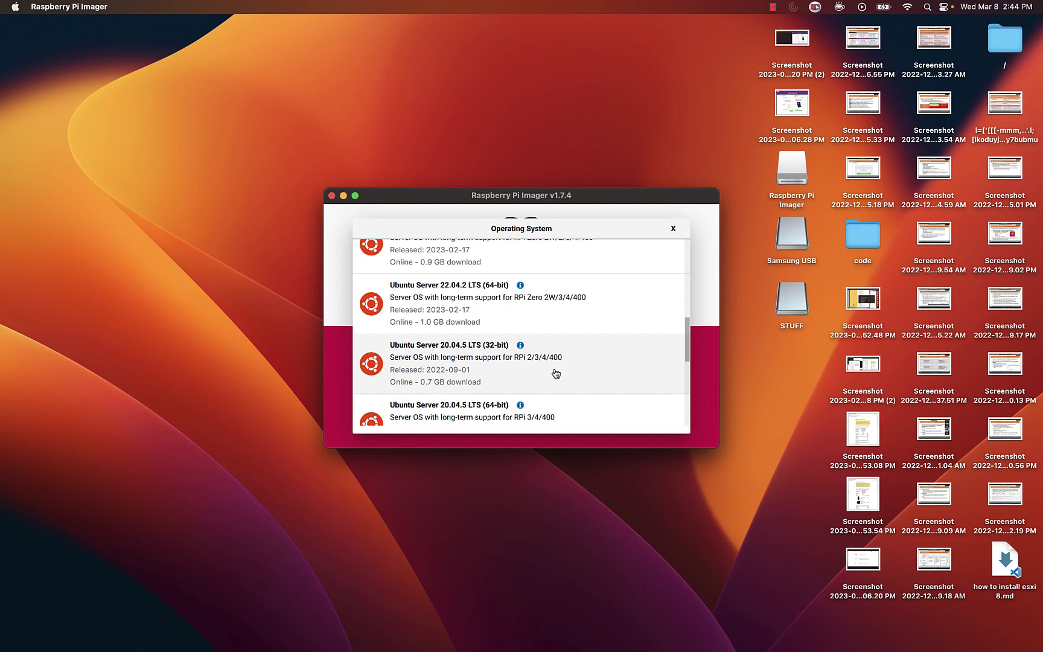
scroll(556, 373, "up", 3)
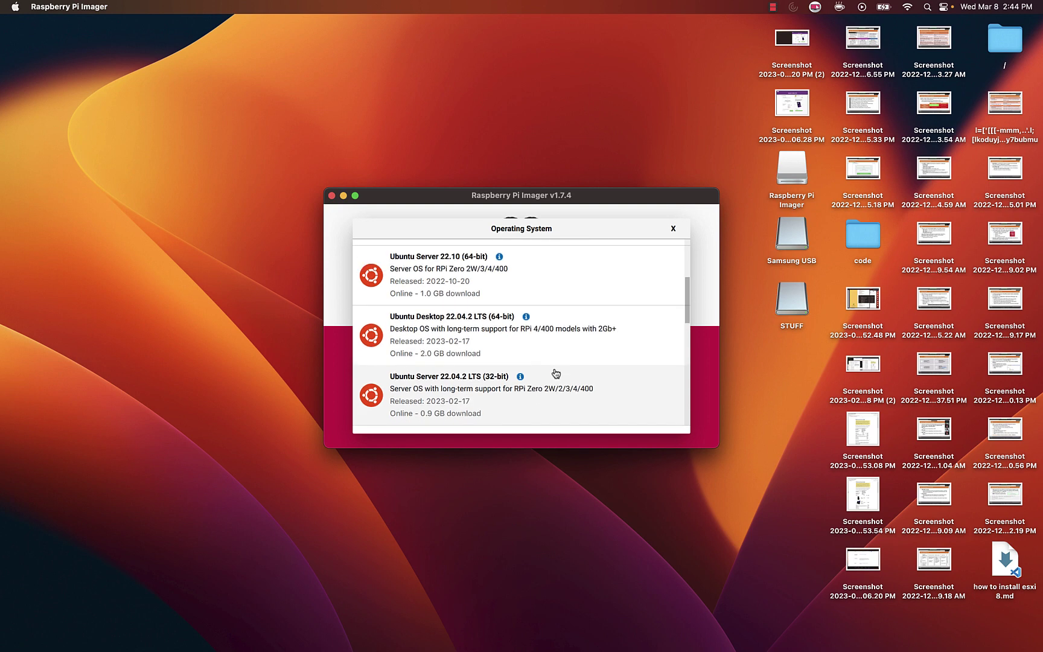
scroll(555, 373, "up", 2)
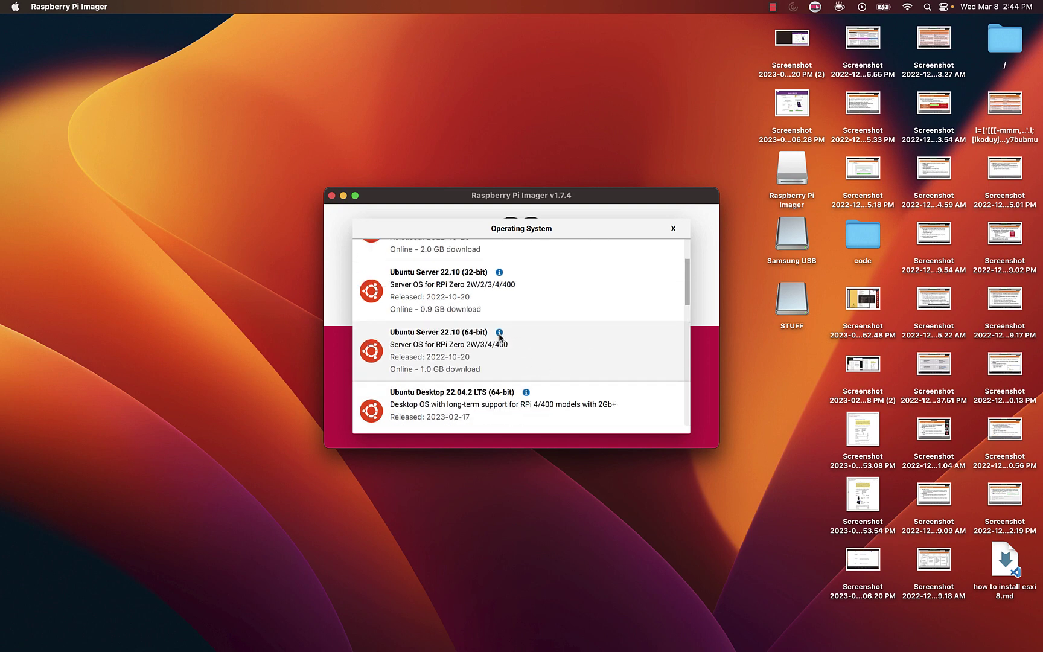
scroll(500, 341, "down", 3)
scroll(509, 369, "up", 1)
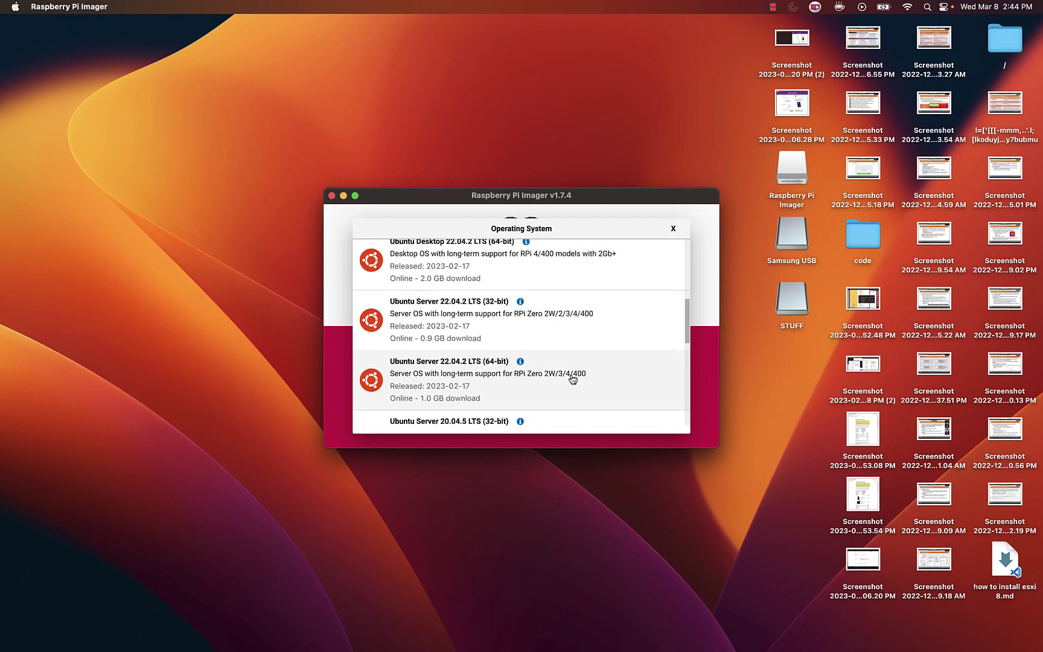
Select Raspberry Pi OS Lite (64-bit) from the Raspberry Pi OS (other) list
scroll(588, 378, "up", 3)
left_click(471, 266)
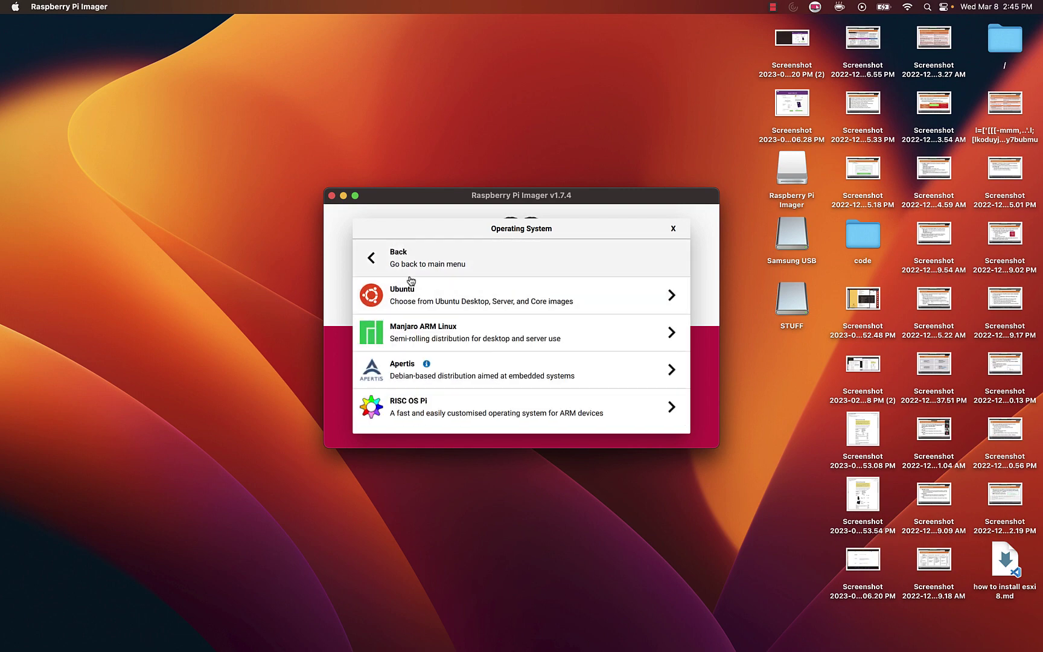
left_click(477, 266)
left_click(489, 309)
scroll(494, 326, "down", 5)
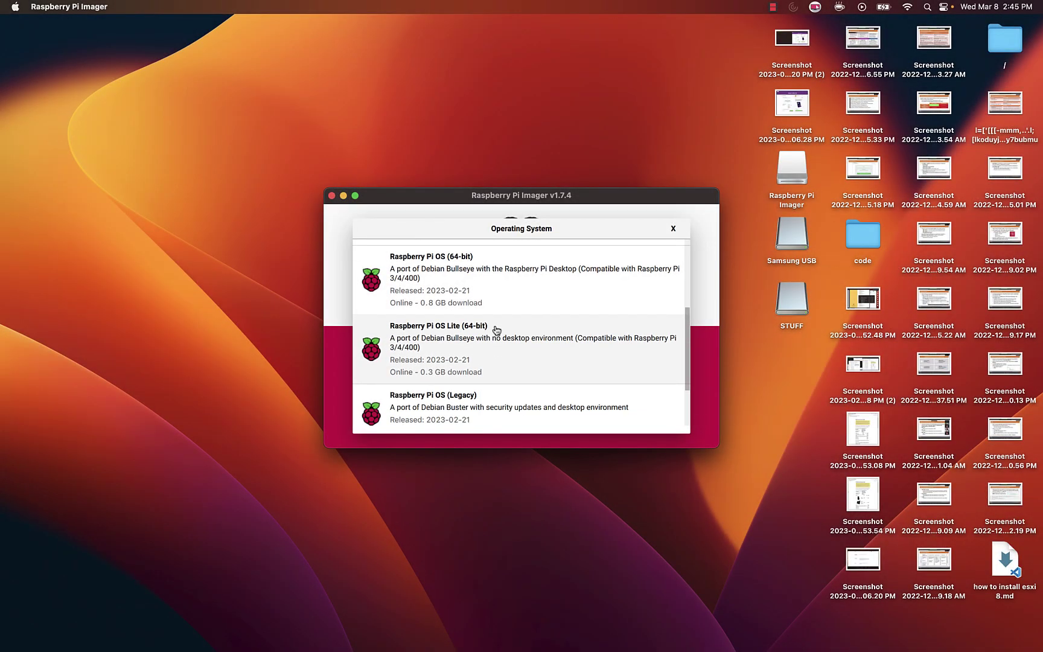
left_click(485, 348)
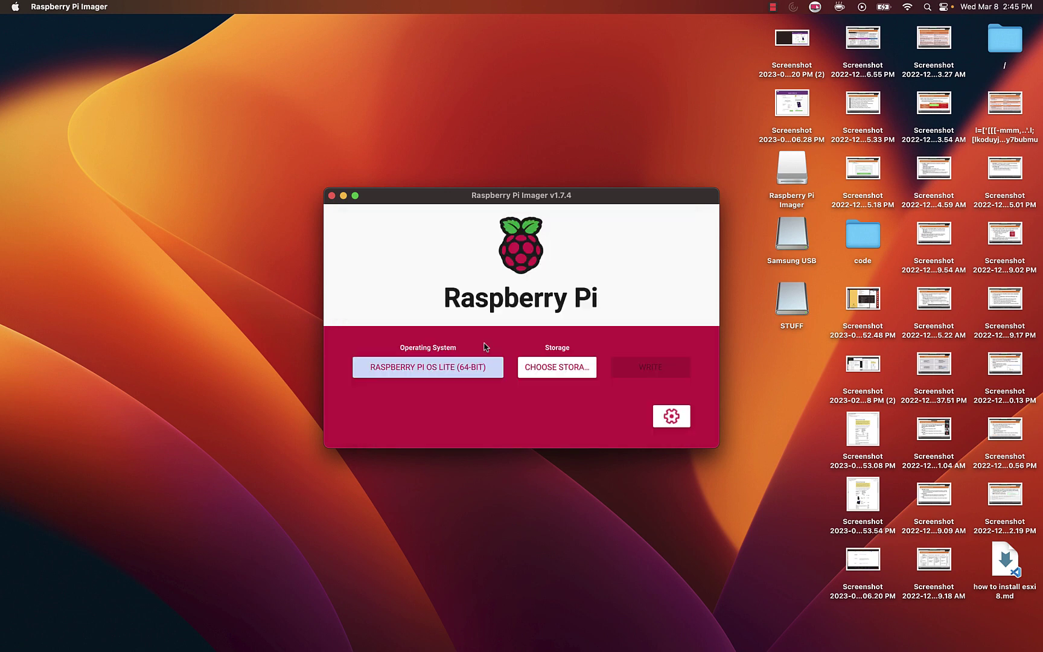
Target the Samsung flash drive and agree to prefill the Wi-Fi password from keychain
left_click(565, 367)
left_click(485, 297)
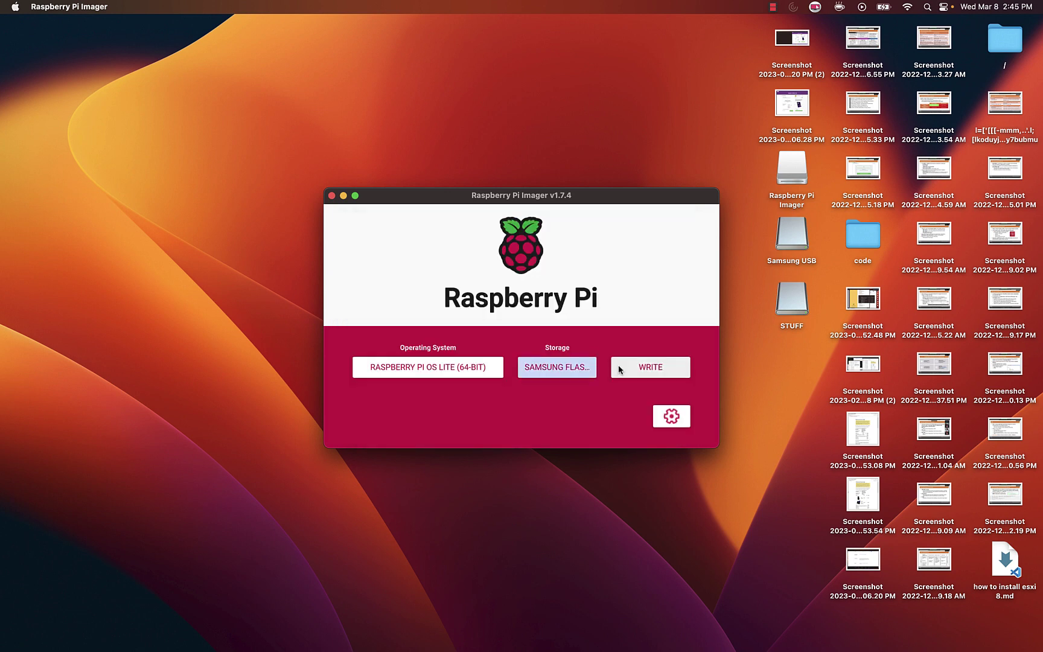
left_click(670, 418)
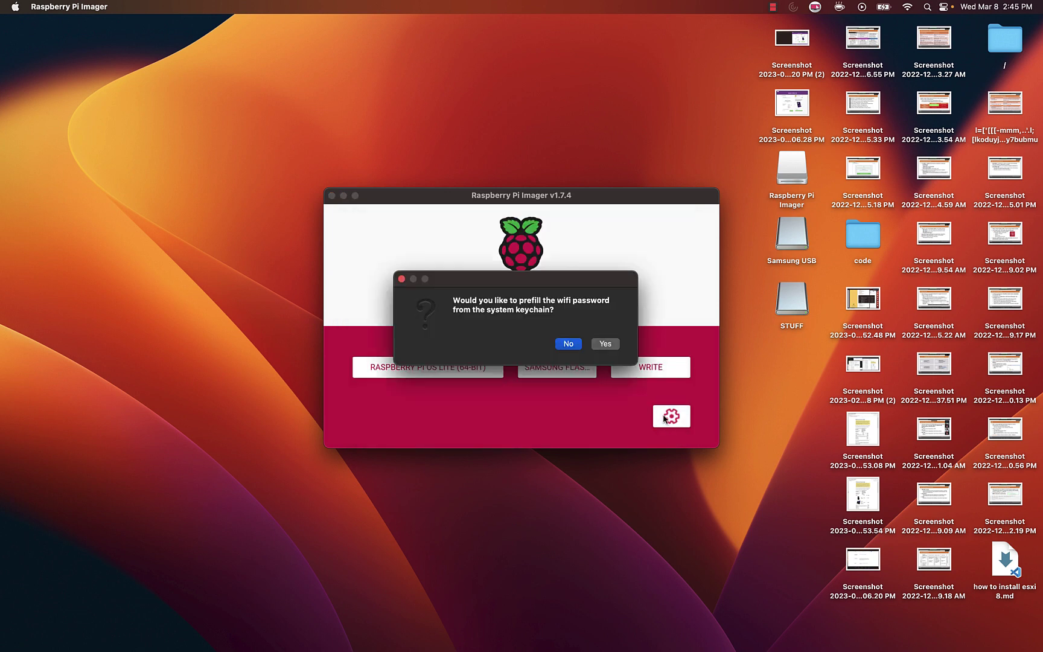
left_click(606, 343)
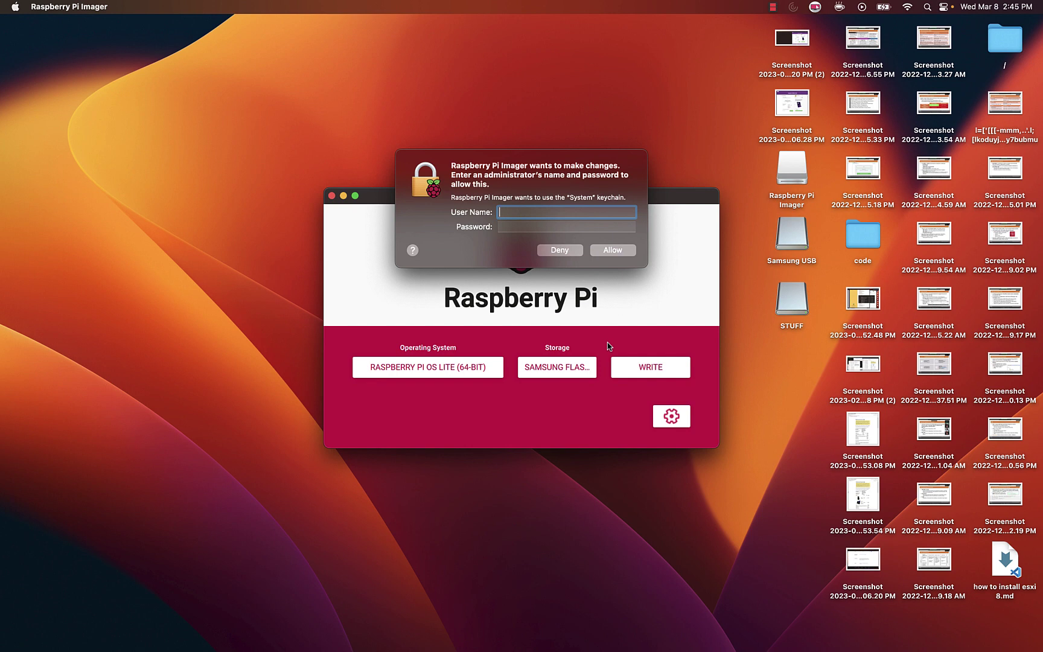
Enter the administrator username and password to allow keychain access
type("spike")
key("Tab")
type("**********")
key("Return")
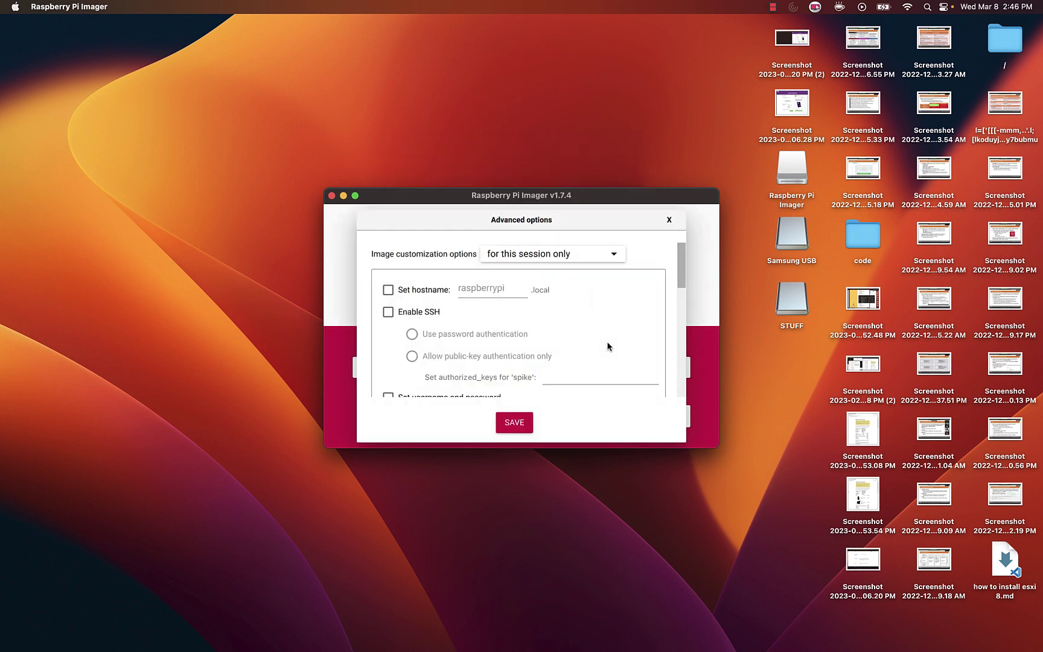
Enable hostname raspberrypi4 and SSH, with settings set to always apply
left_click(462, 298)
left_click(600, 259)
left_click(577, 286)
left_click(388, 312)
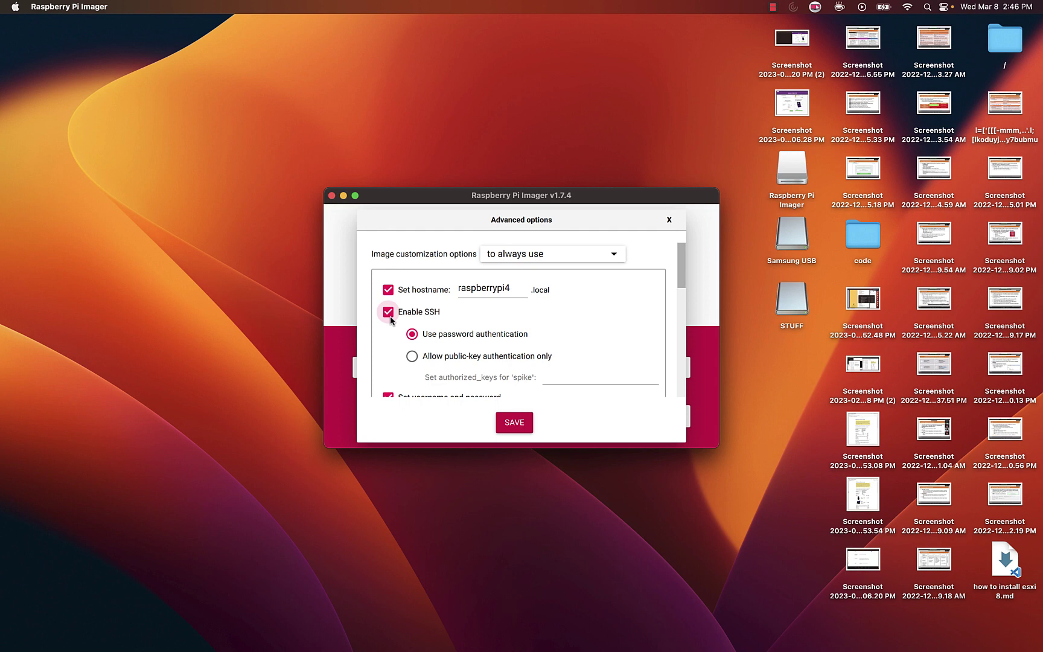
Turn off telemetry and turn on locale settings
scroll(389, 349, "down", 3)
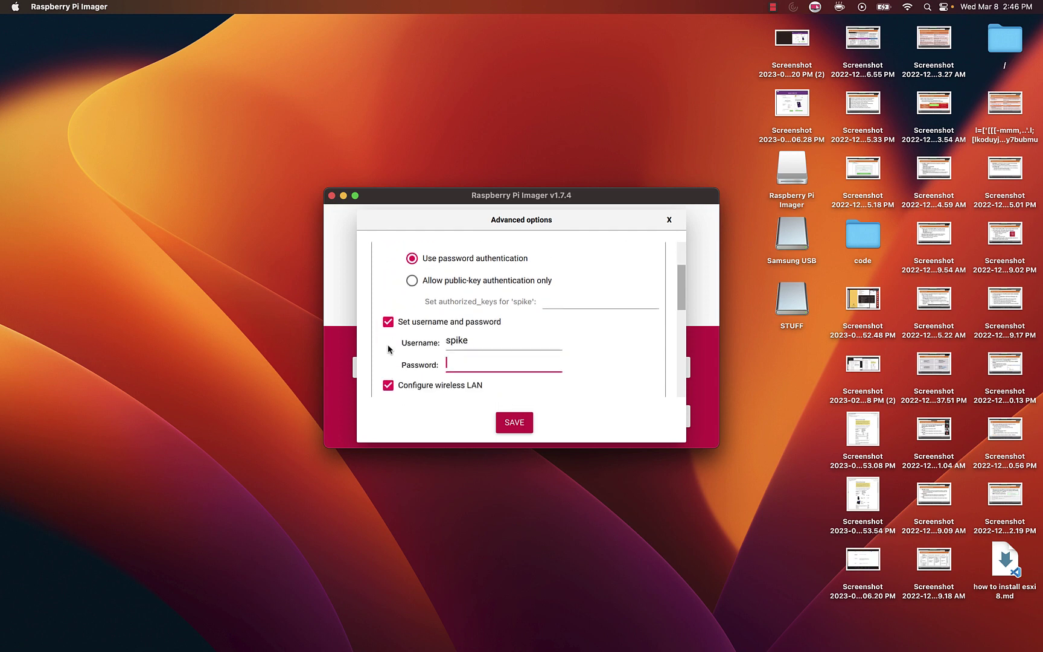
scroll(389, 349, "down", 3)
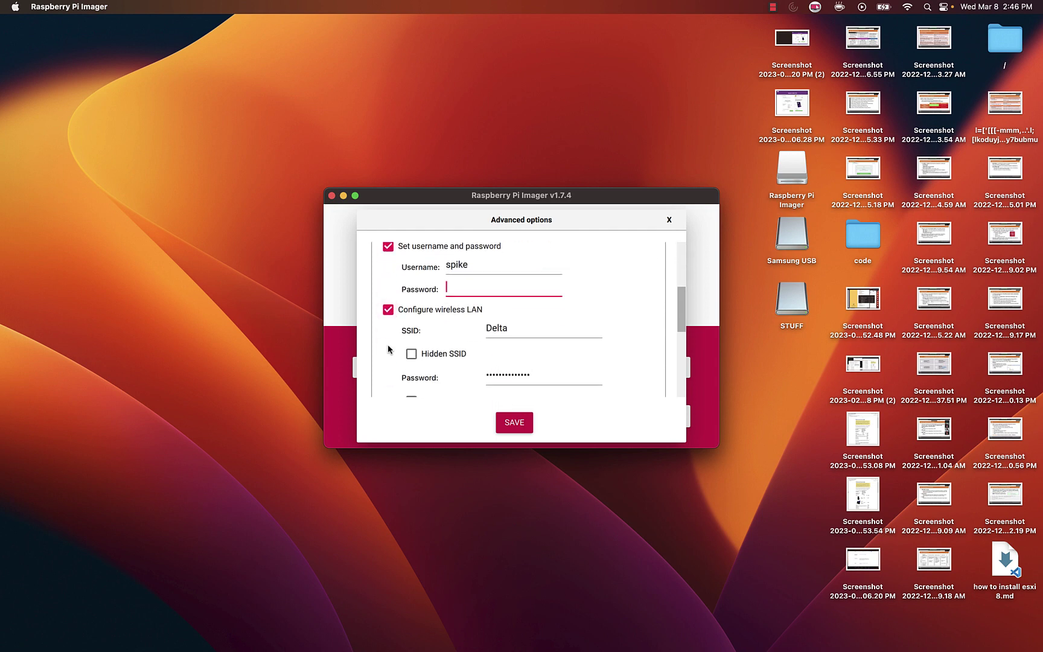
scroll(388, 349, "down", 6)
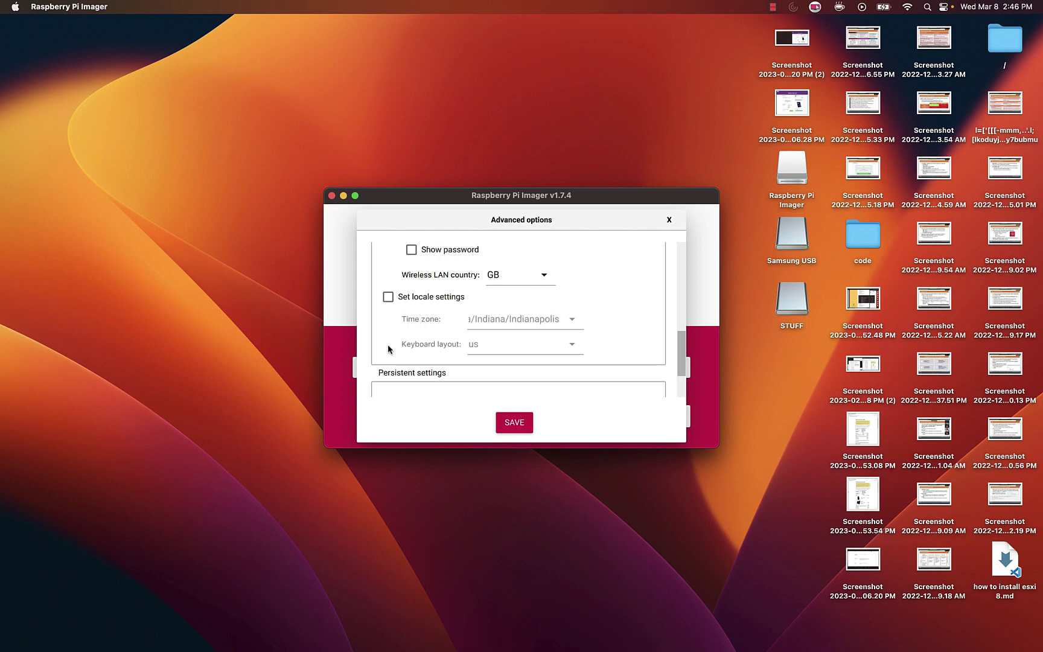
scroll(388, 344, "down", 3)
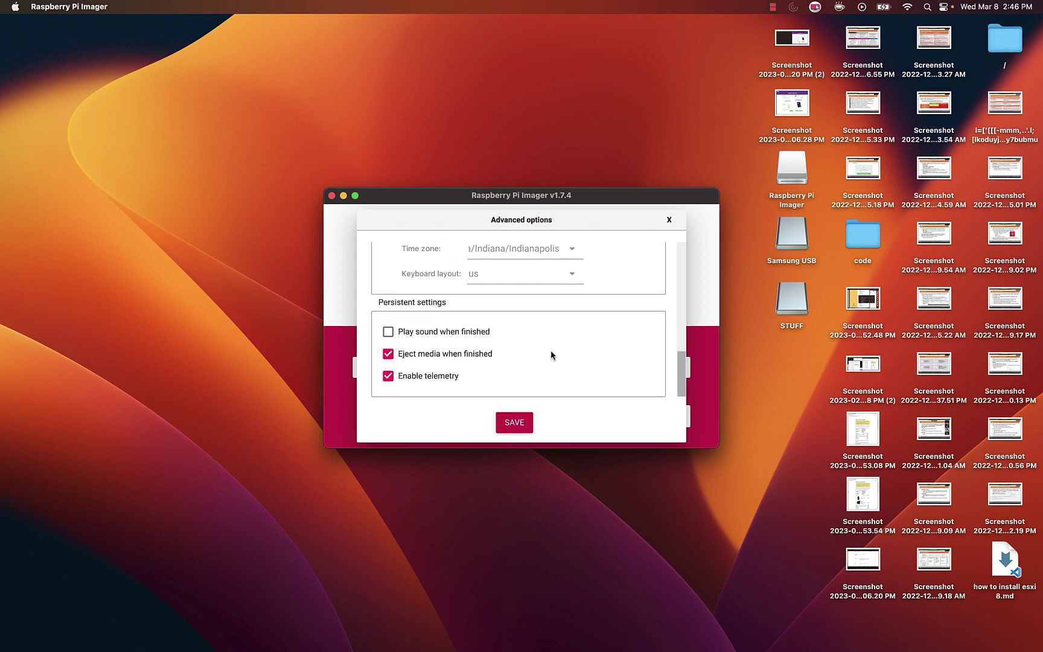
left_click(388, 376)
scroll(552, 375, "up", 6)
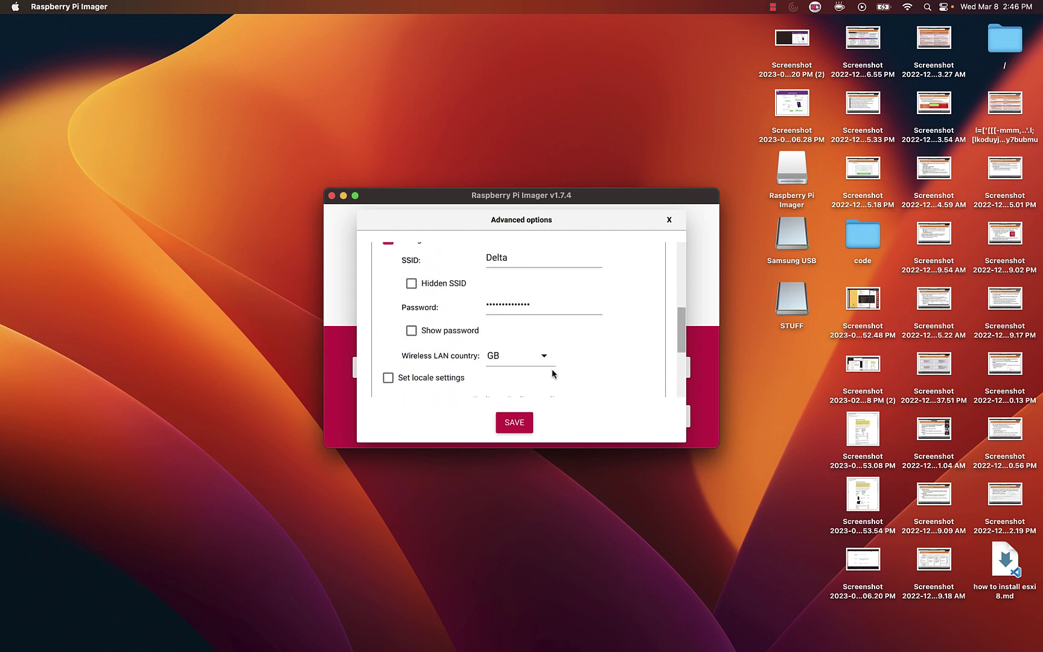
scroll(552, 374, "down", 2)
left_click(388, 301)
scroll(612, 323, "up", 5)
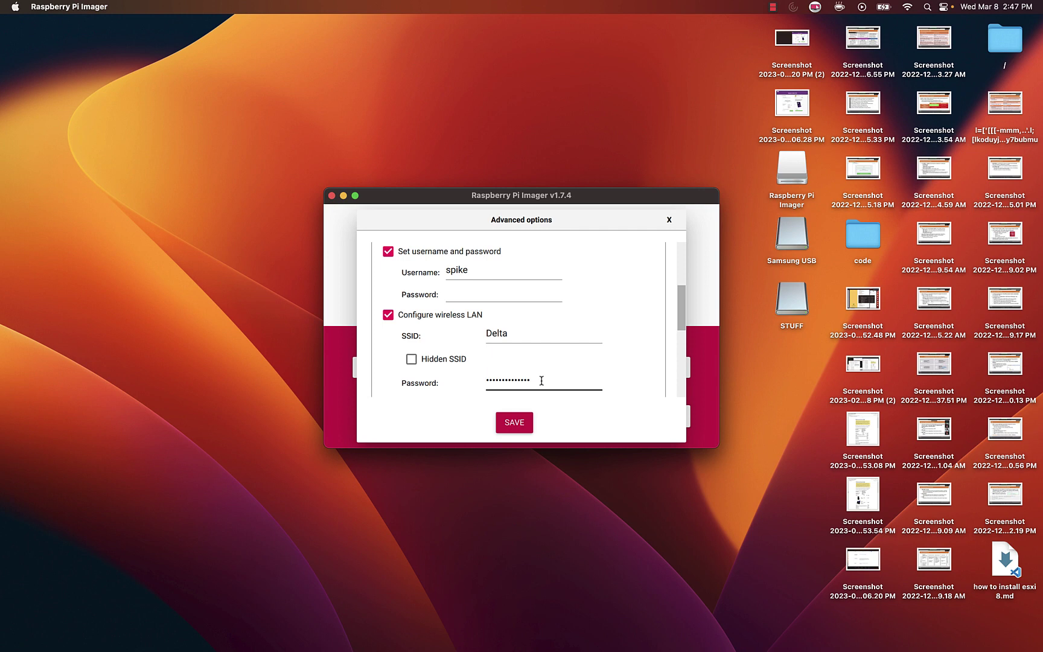
Check the current Wi-Fi network name and focus the user password field
left_click(906, 7)
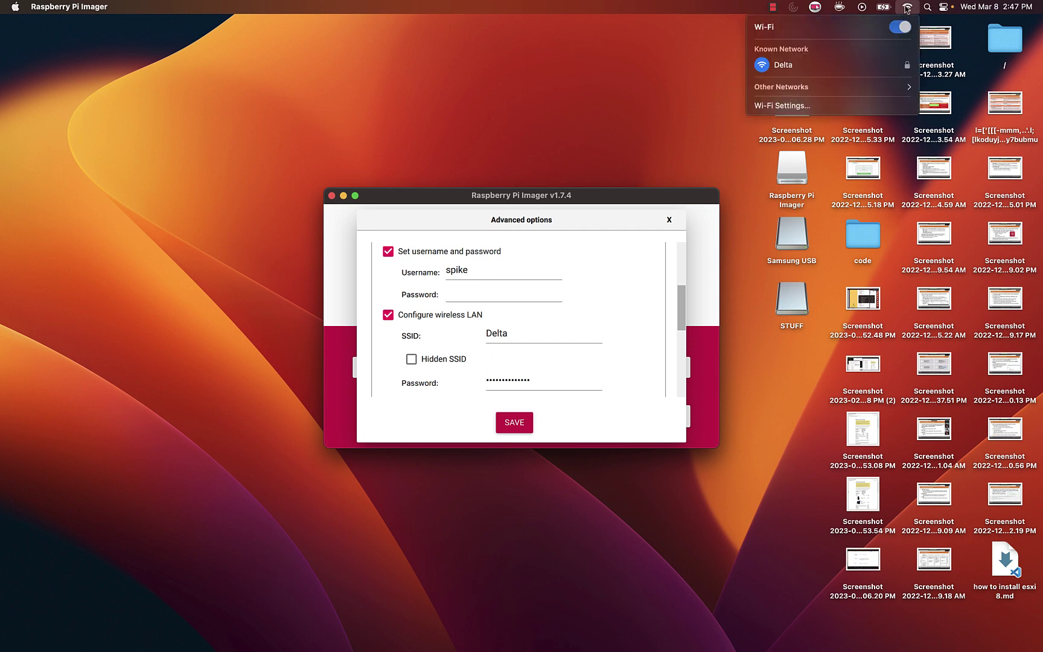
left_click(711, 8)
left_click(473, 297)
scroll(472, 298, "up", 3)
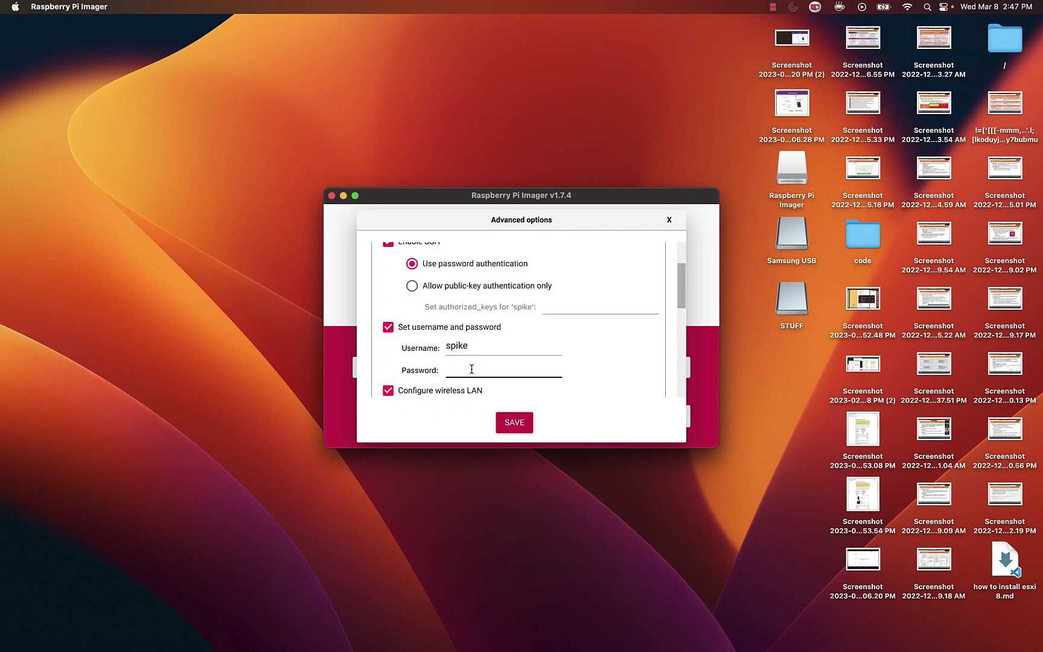
left_click(470, 367)
Enter the user password, save, and start writing, approving the erase, Mac password and volume access
type("raspberry")
left_click(509, 428)
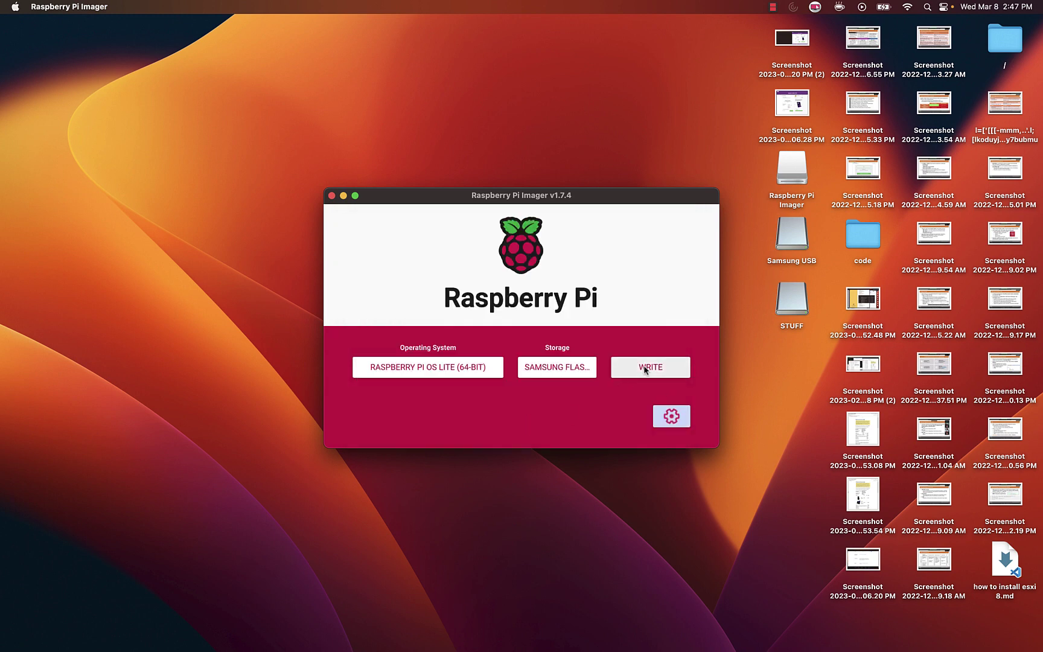
left_click(644, 369)
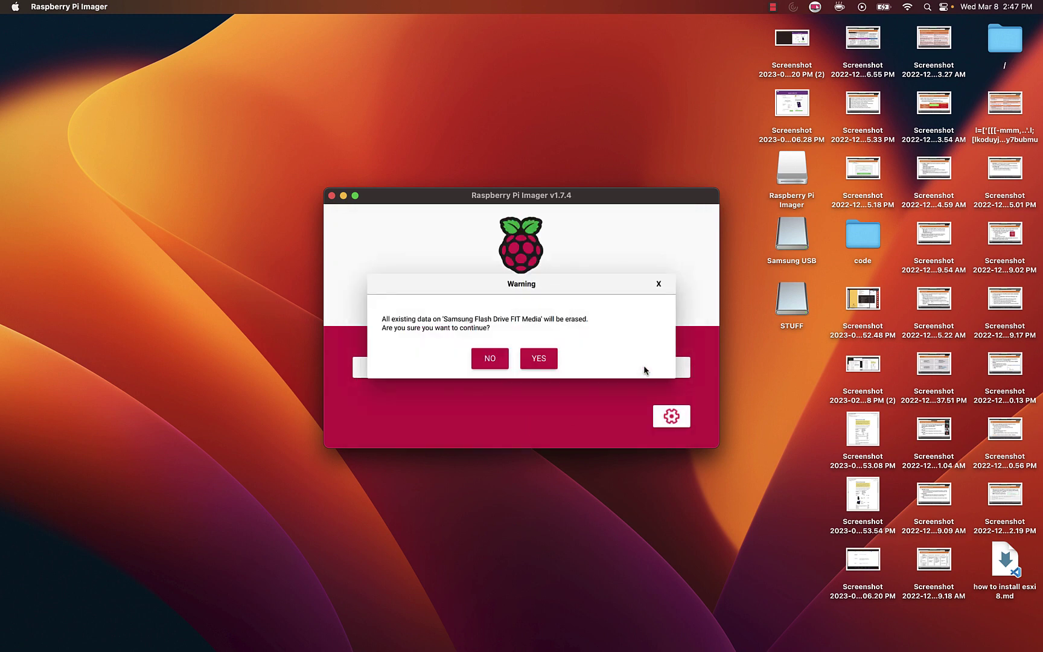
left_click(545, 363)
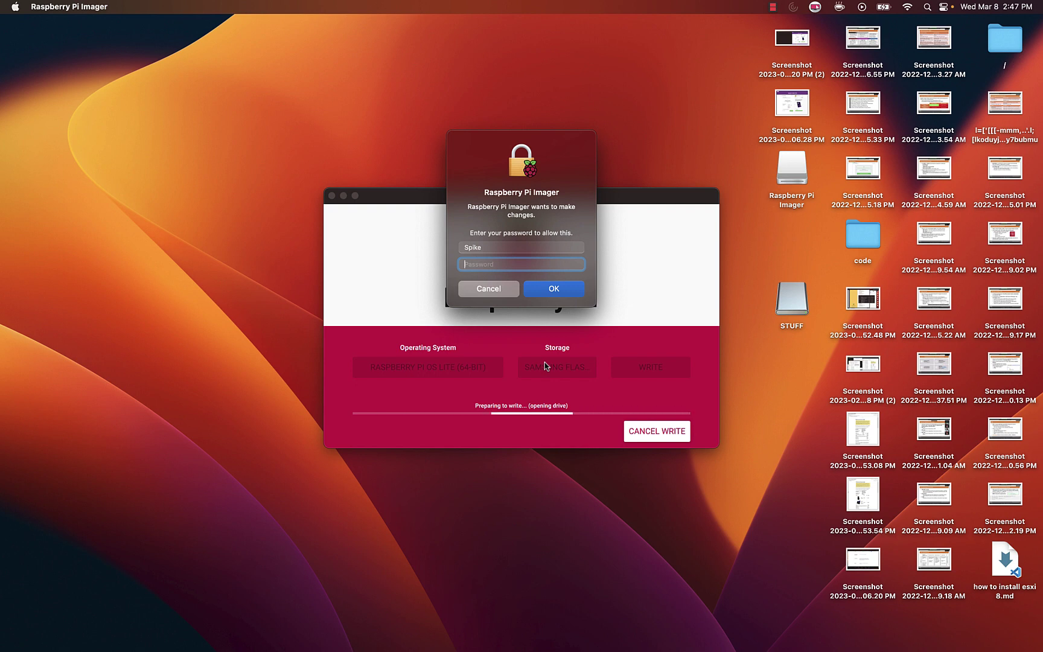
type("••••••••••")
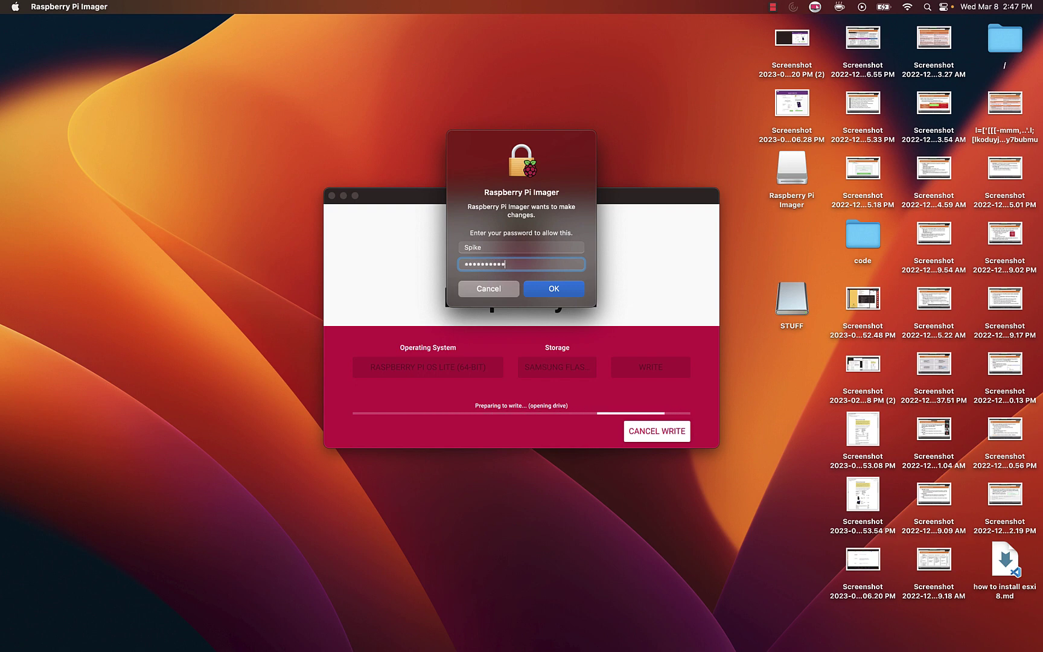
key("Return")
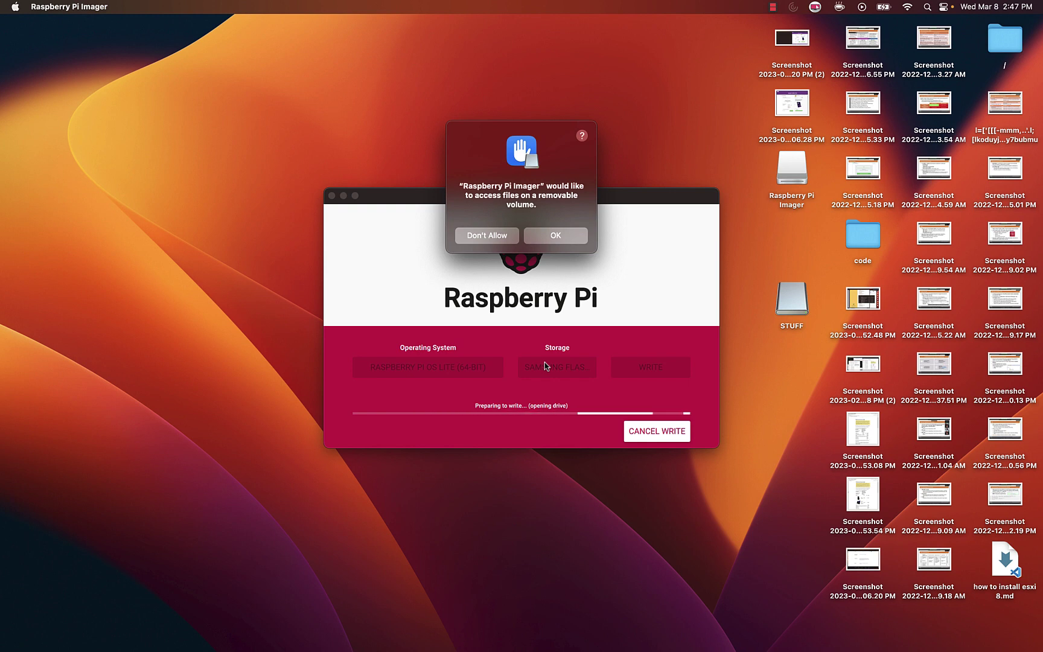
left_click(546, 237)
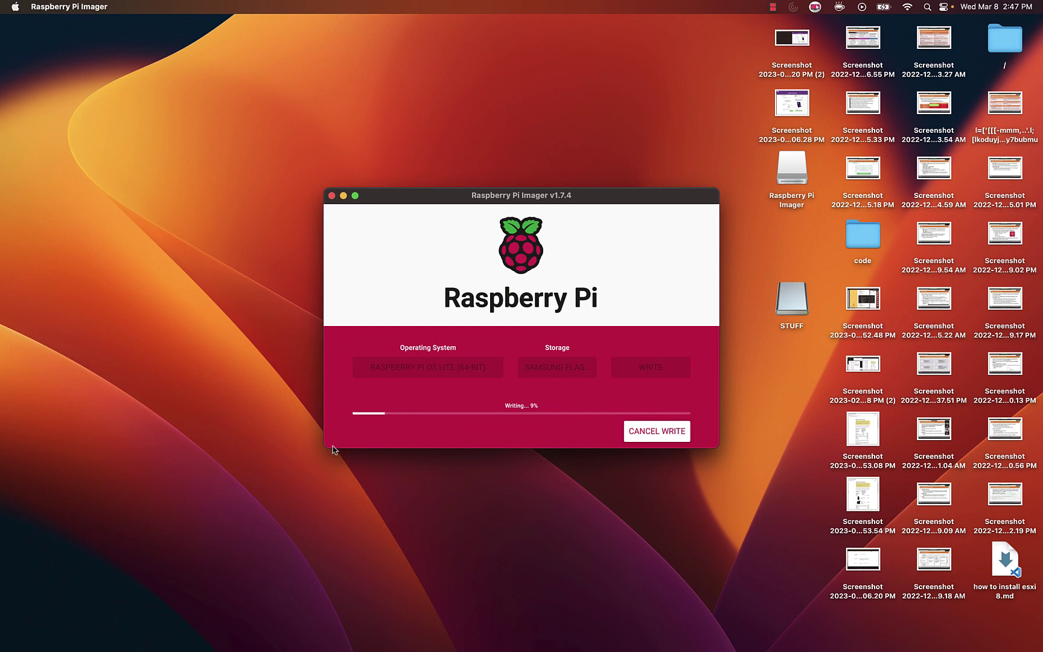
Enlarge the Imager window, wait for writing and verification, then dismiss Write Successful
left_click_drag(324, 447, 101, 575)
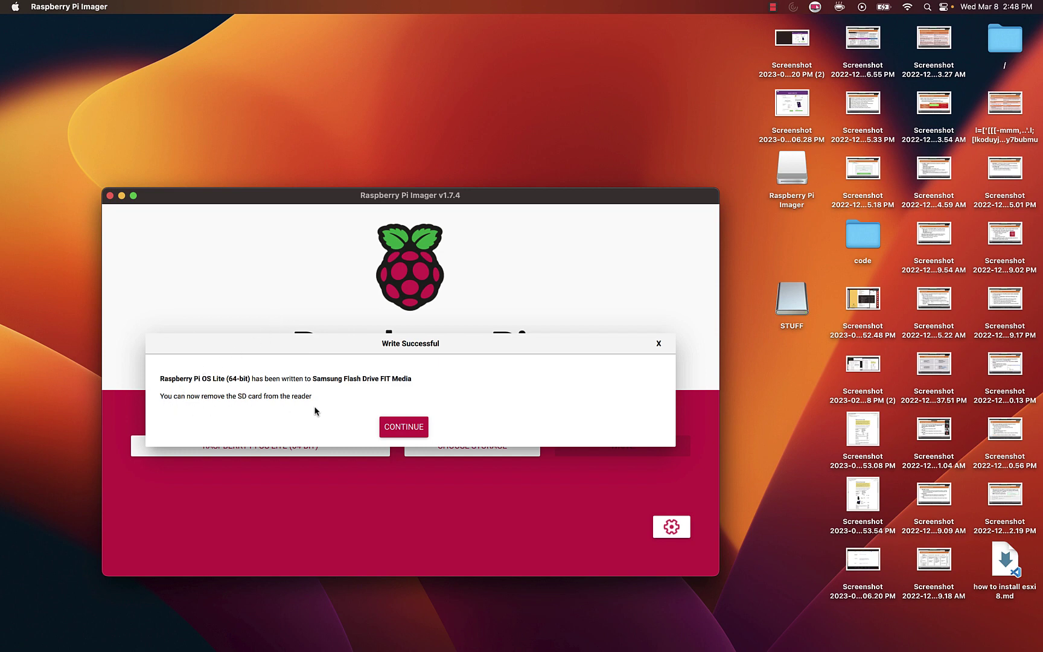
left_click(404, 427)
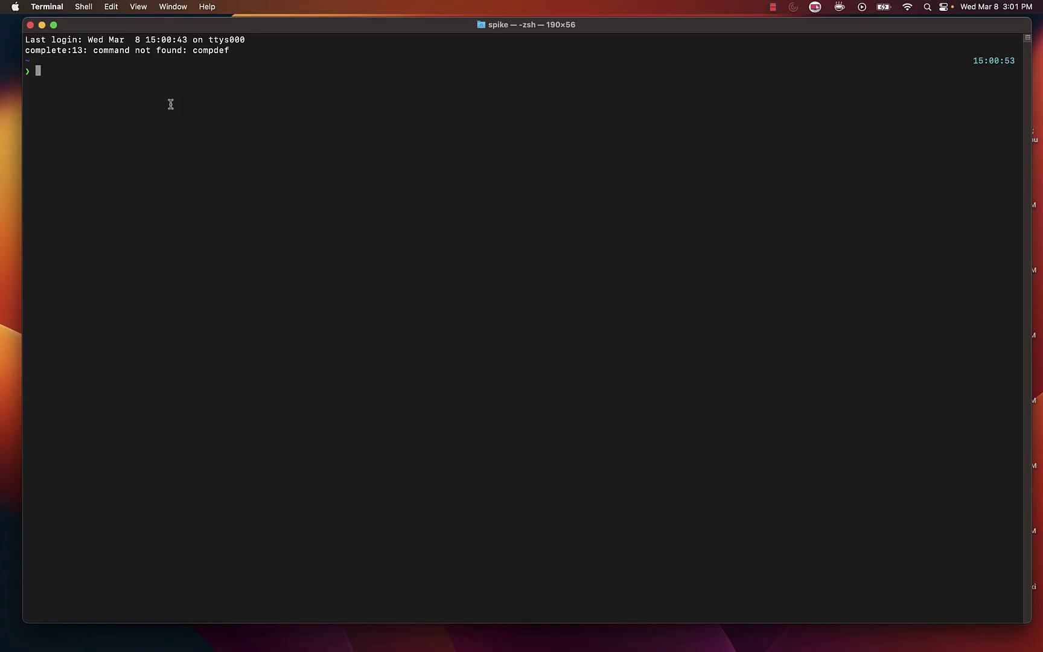
Ping raspberrypi4 until 16 packets return with 0.0% loss, then stop it
type("ping raspberrypi4")
key("Return")
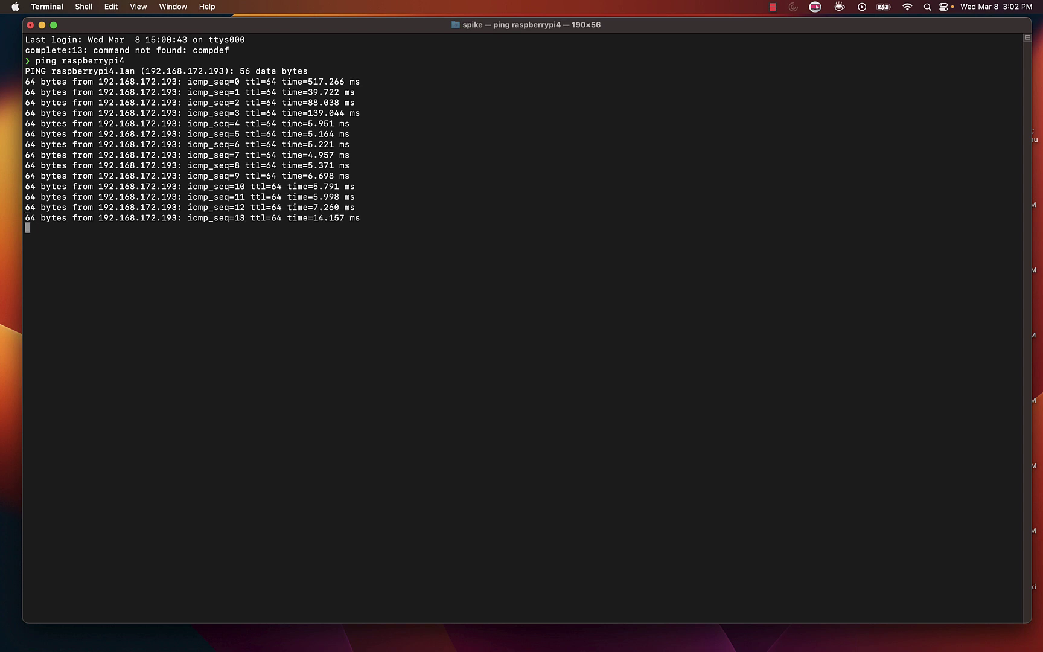
key("ctrl+c")
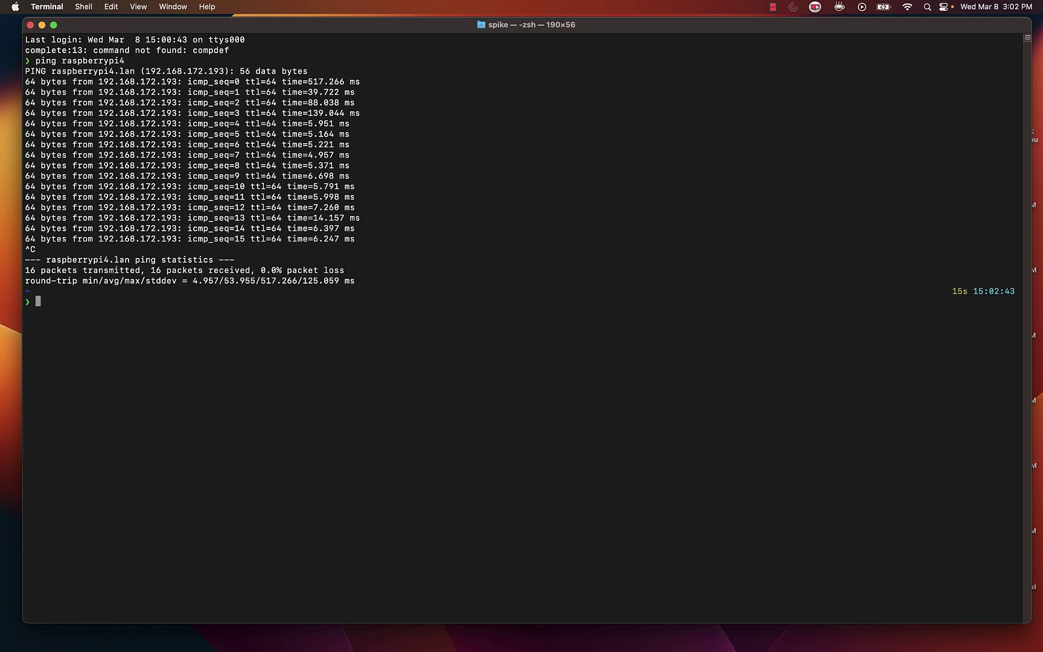
SSH into raspberrypi4, accept its host key, log in and clear the screen
type("sudop")
key("BackSpace")
key("BackSpace")
key("BackSpace")
key("BackSpace")
key("BackSpace")
key("BackSpace")
type("ssh raspberrypi4")
key("Return")
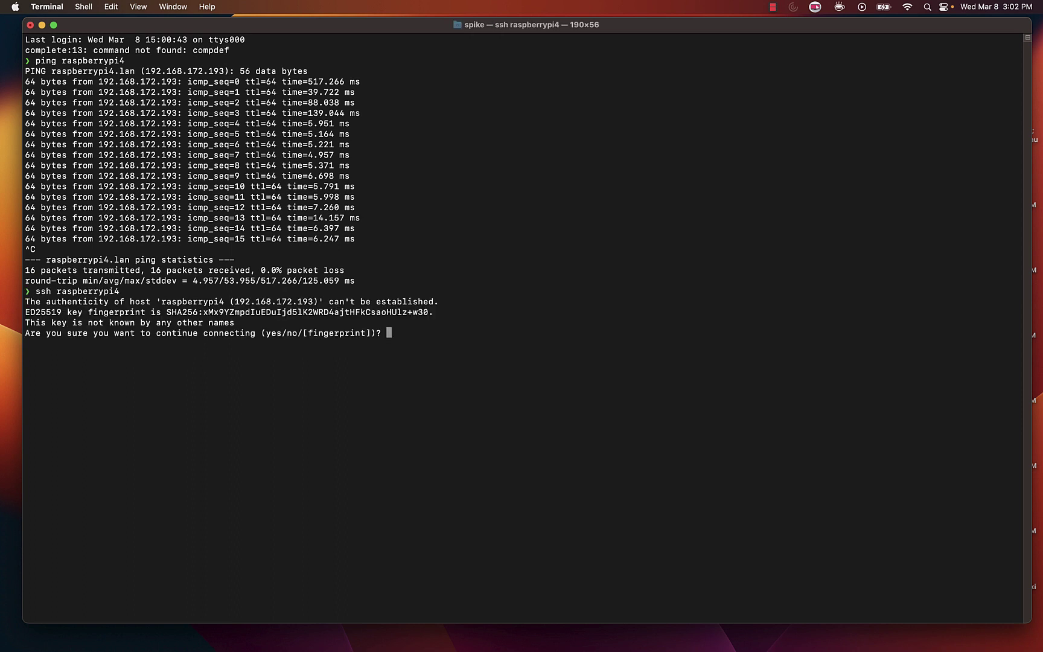
type("yes")
key("Return")
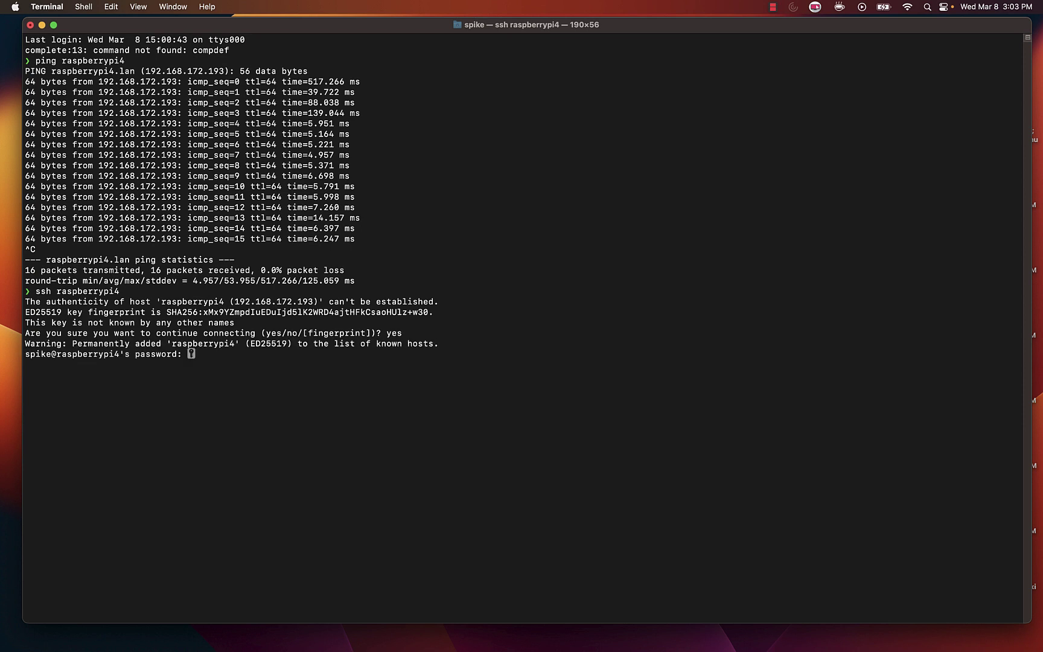
key("Return")
type("clear")
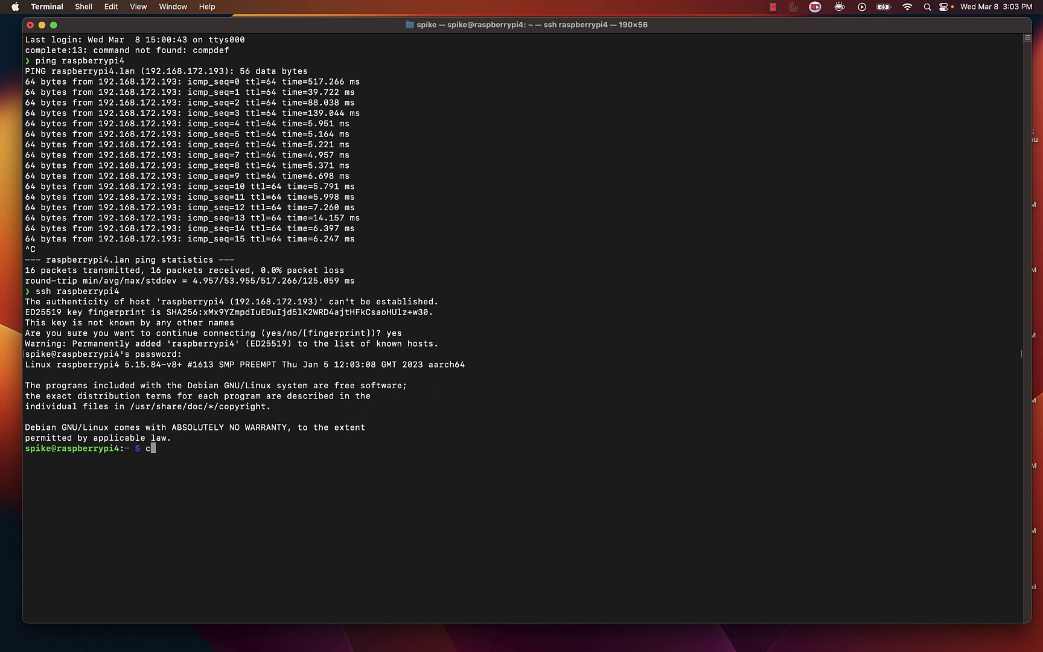
key("Return")
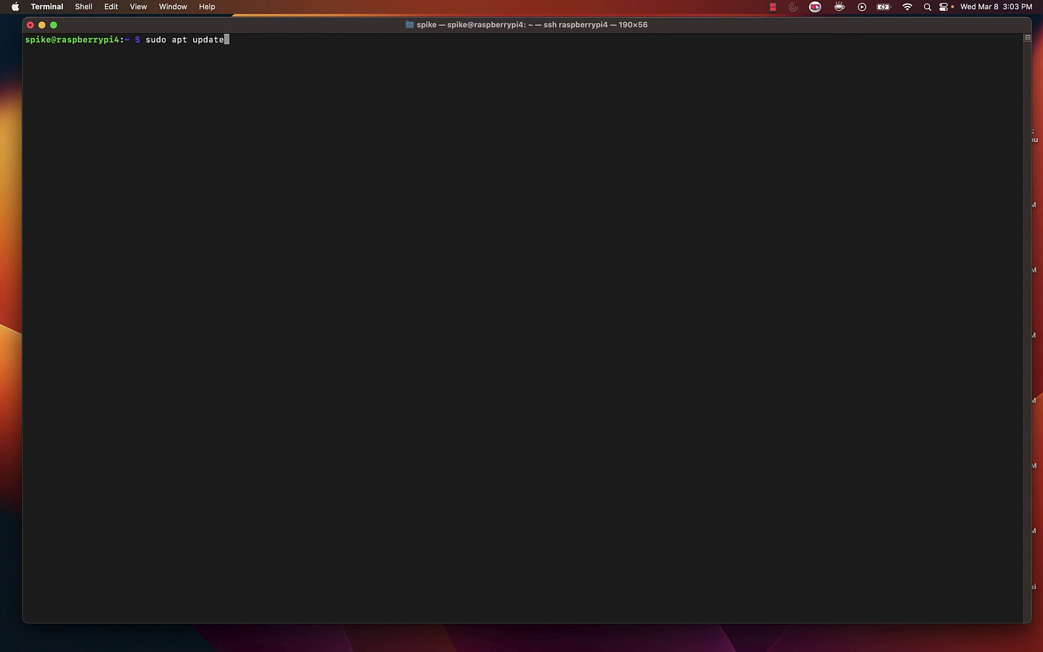
Run 'sudo apt update ; sudo apt upgrade -y' on the Pi, then clear the finished output
type(" ; sudo apt upgrade -y")
key("Return")
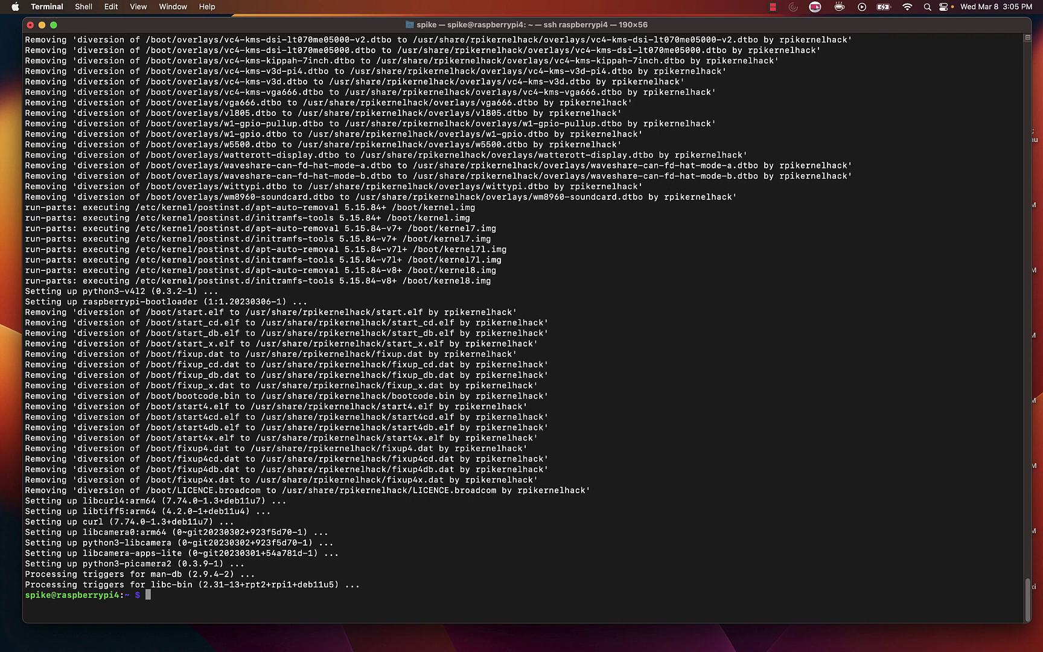
type("clear")
key("Return")
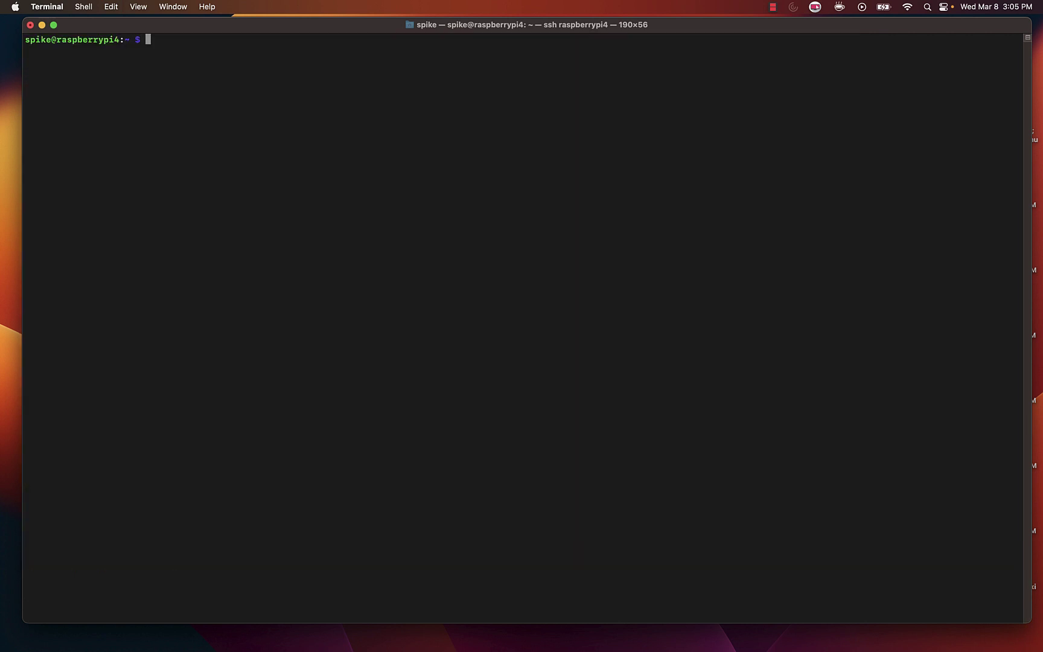